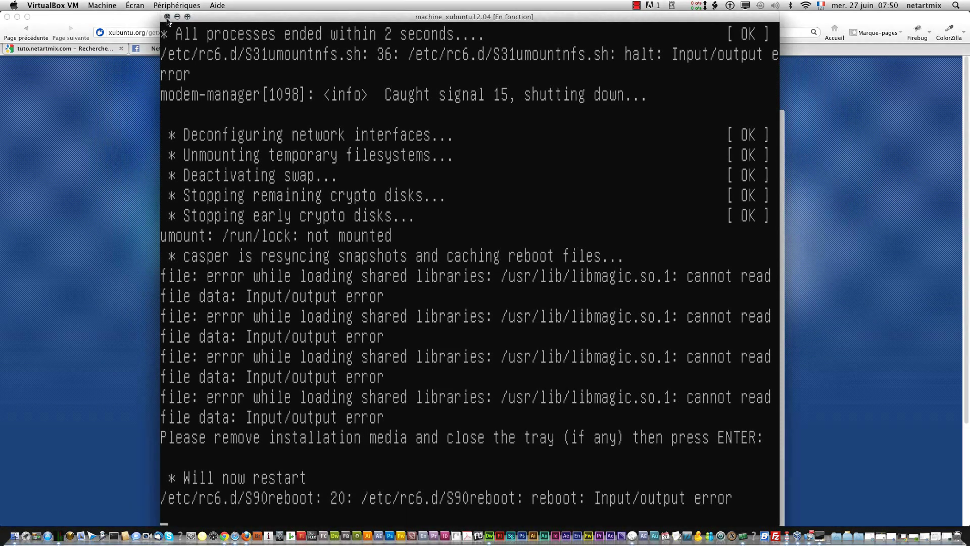
Step: Close the running machine_xubuntu12.04 virtual machine with the Éteindre la machine option
left_click(168, 16)
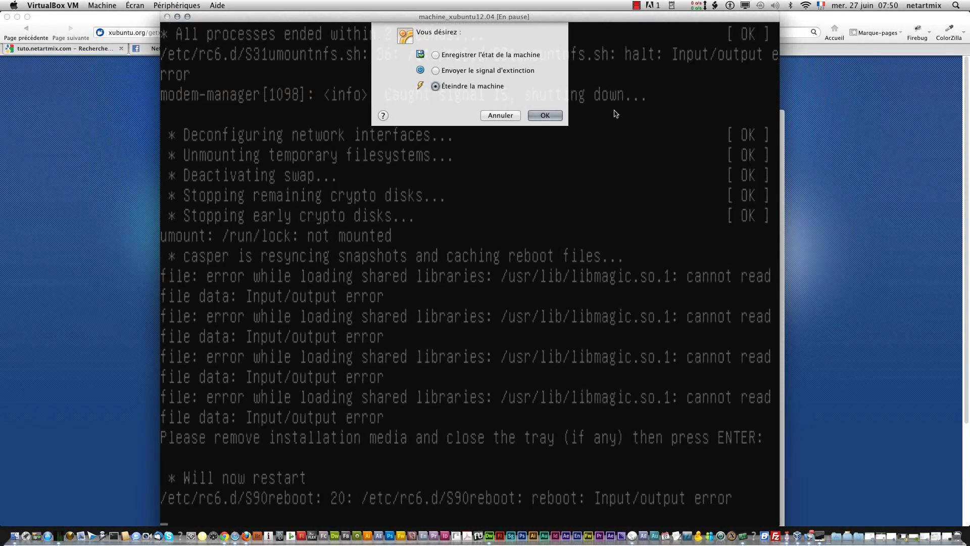
left_click(544, 115)
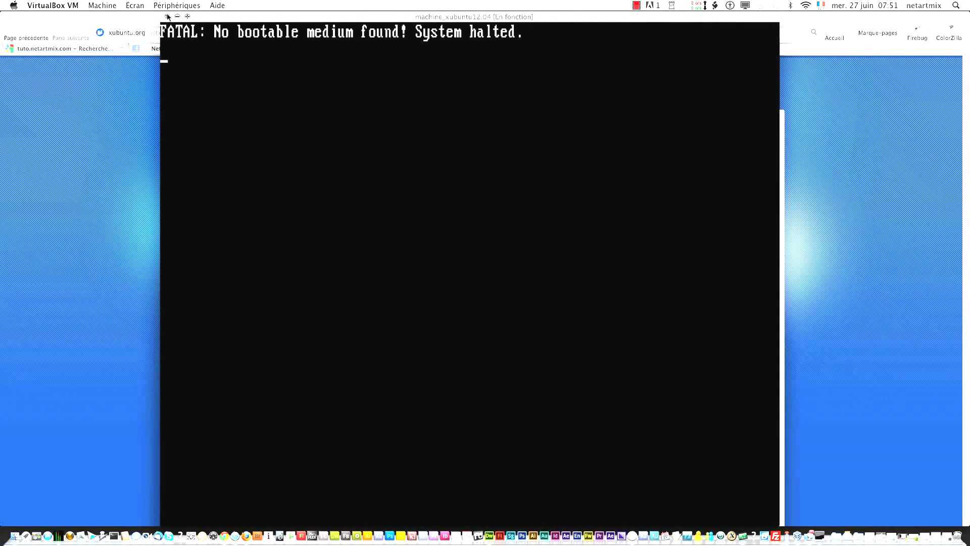
left_click(636, 6)
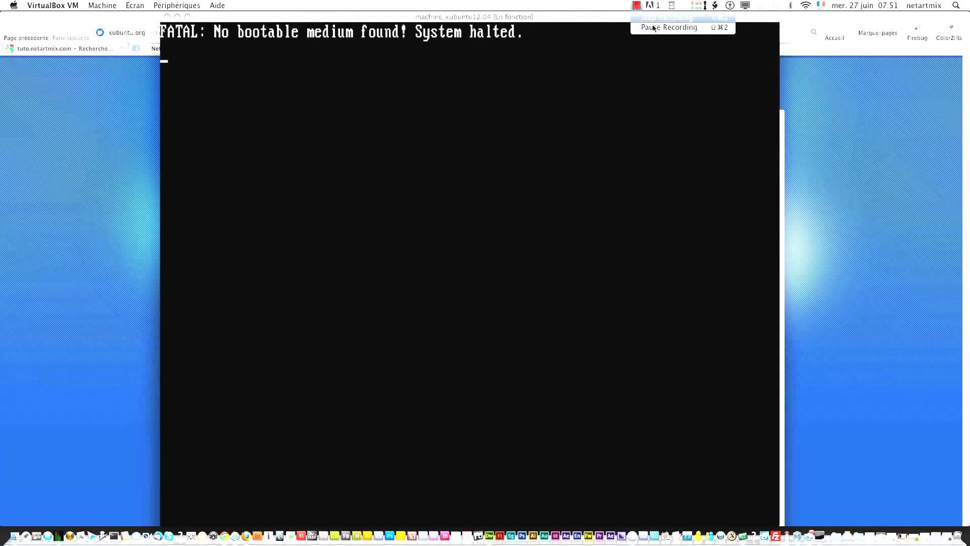
left_click(653, 27)
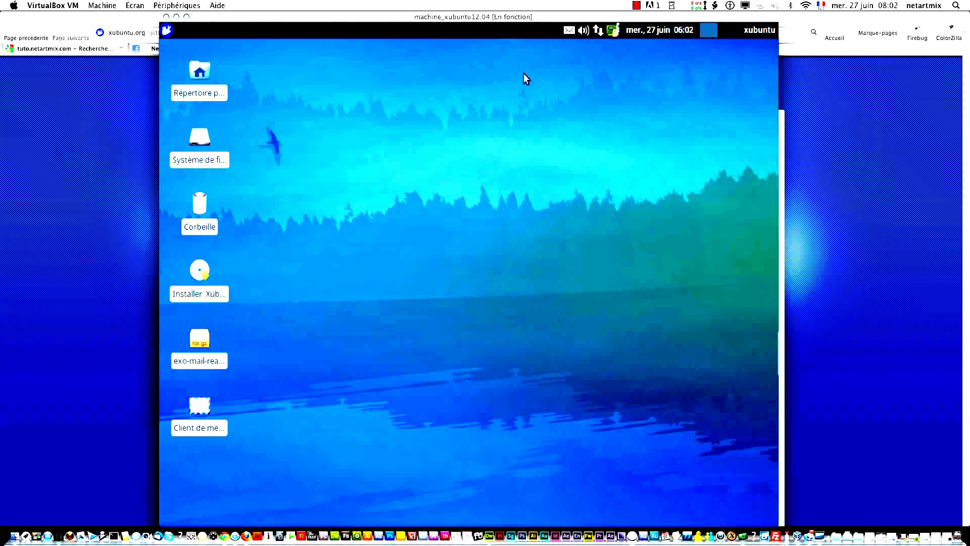
Step: Examine the Xubuntu panel's session options, calendar, driver installer, network, sound and messaging indicators one after another
left_click(752, 31)
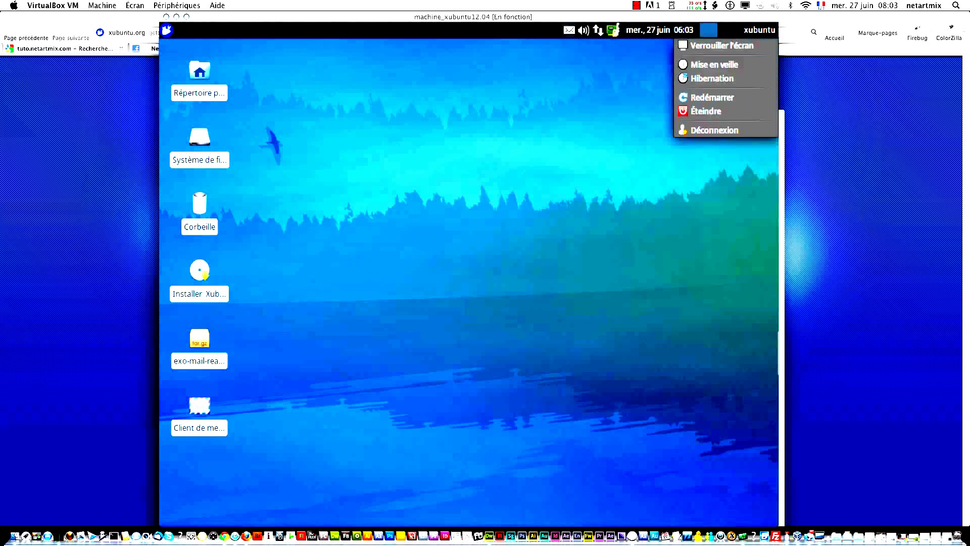
left_click(610, 65)
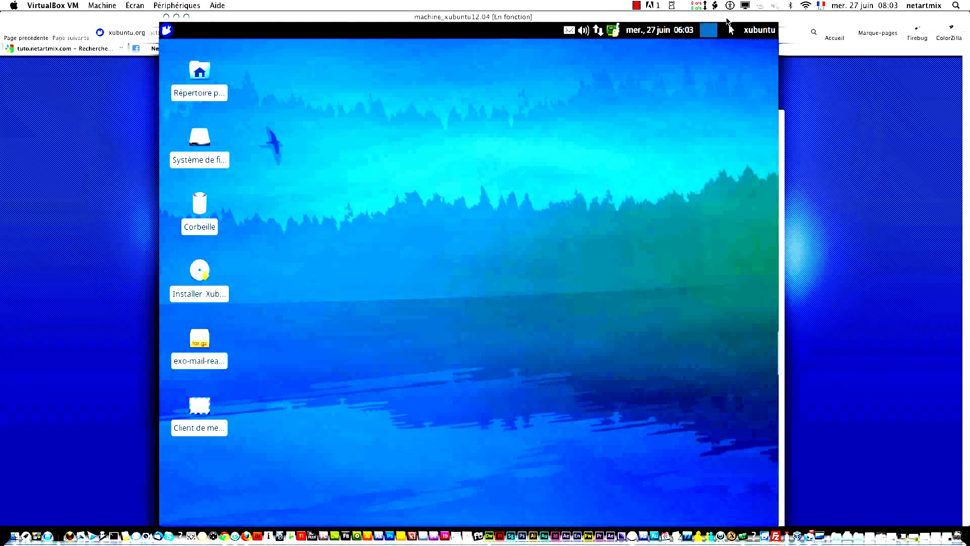
left_click(650, 34)
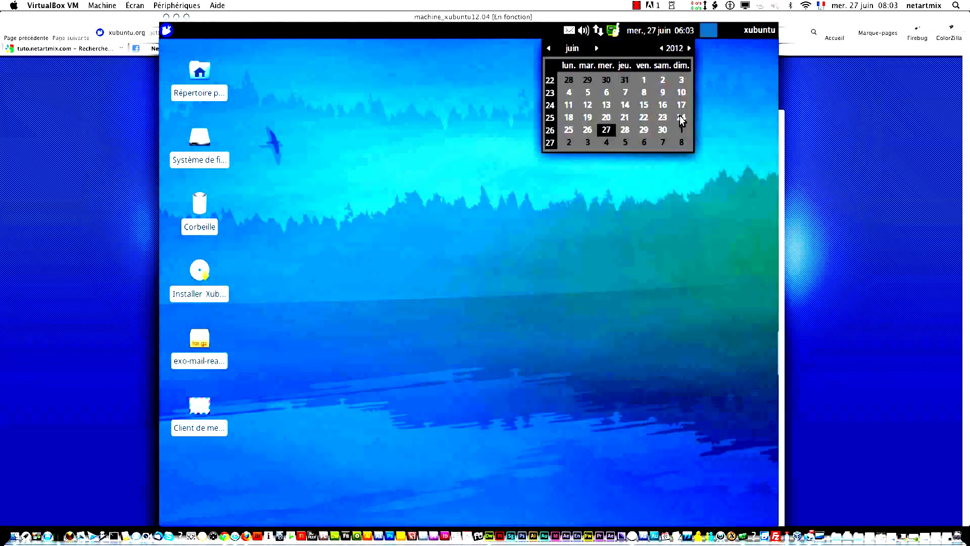
left_click(651, 32)
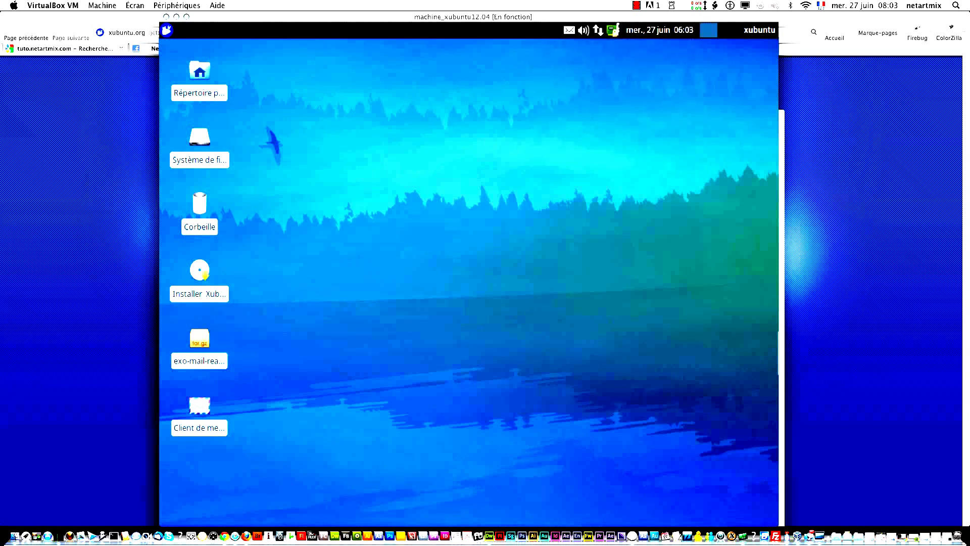
left_click(614, 32)
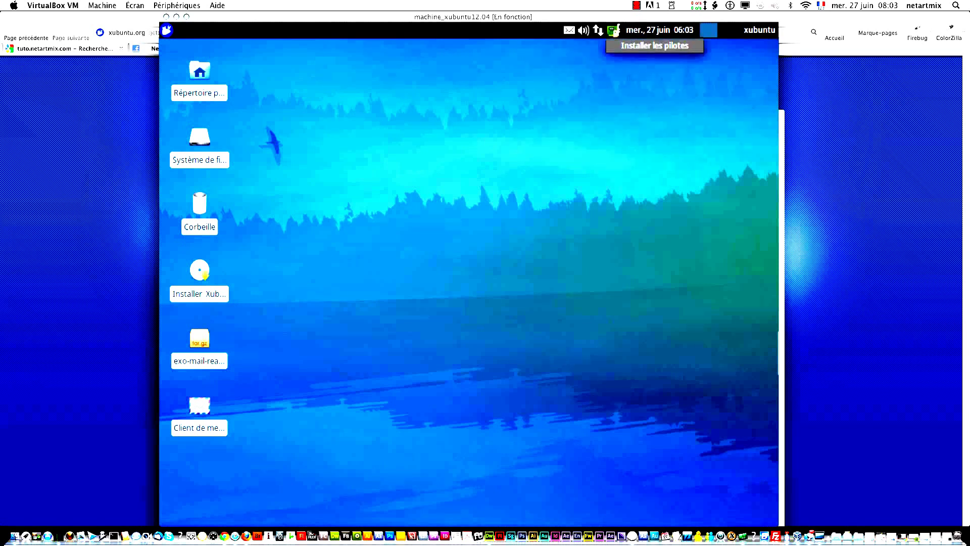
left_click(611, 33)
left_click(598, 32)
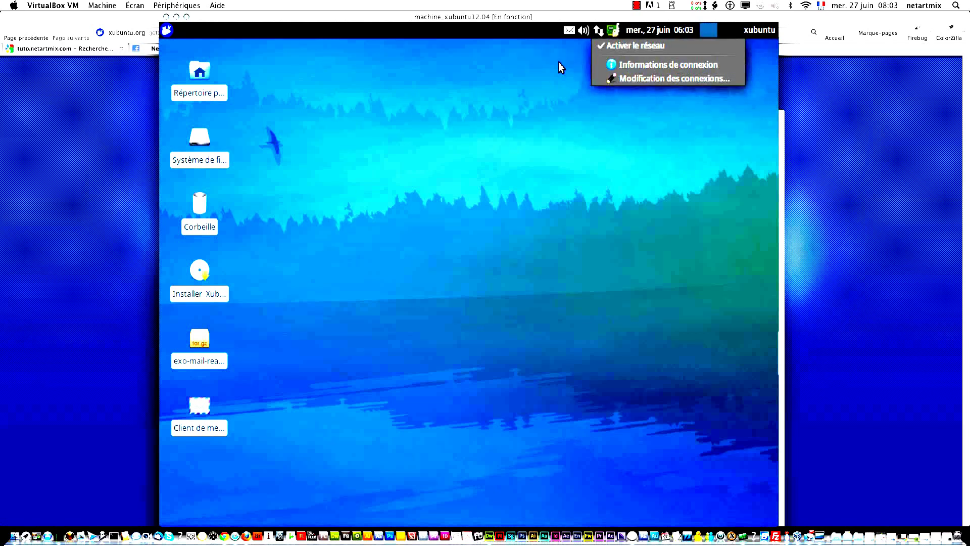
left_click(559, 62)
left_click(582, 33)
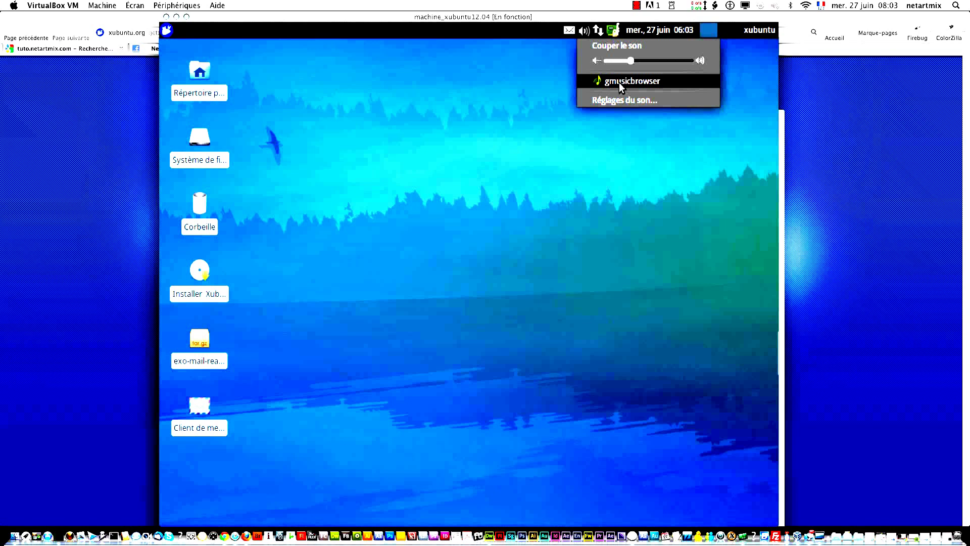
left_click(554, 54)
left_click(570, 32)
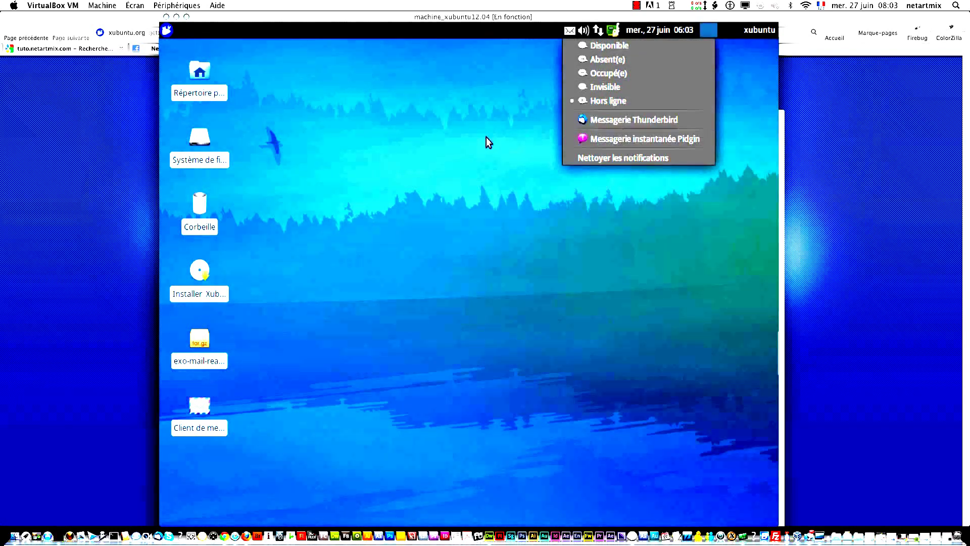
left_click(417, 134)
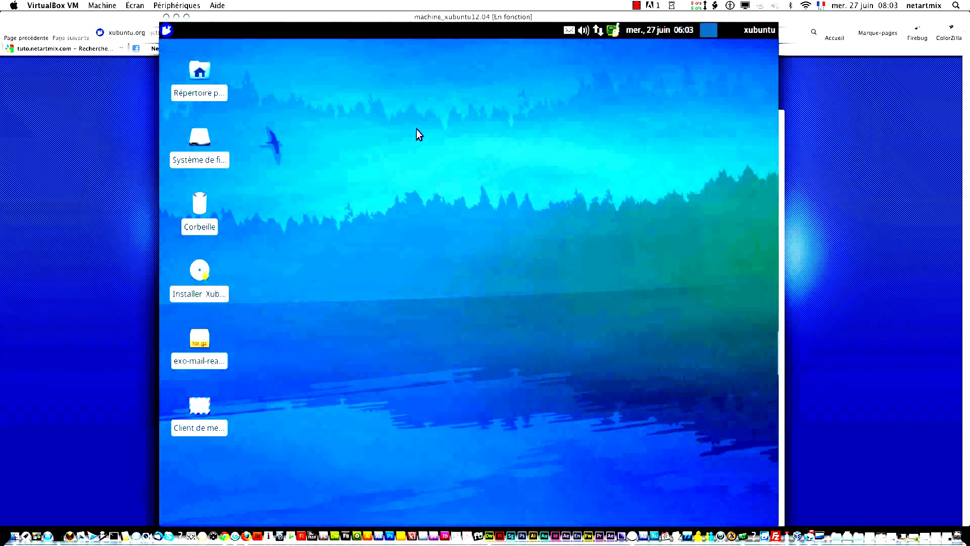
Step: Launch Navigateur Web in the Xubuntu guest to view its start page, and close the browser
left_click(167, 30)
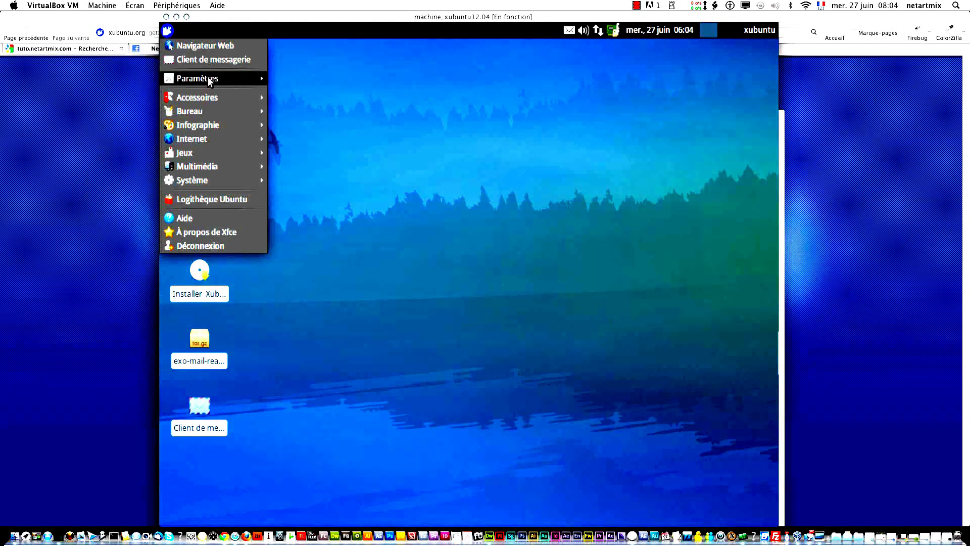
mouse_move(208, 77)
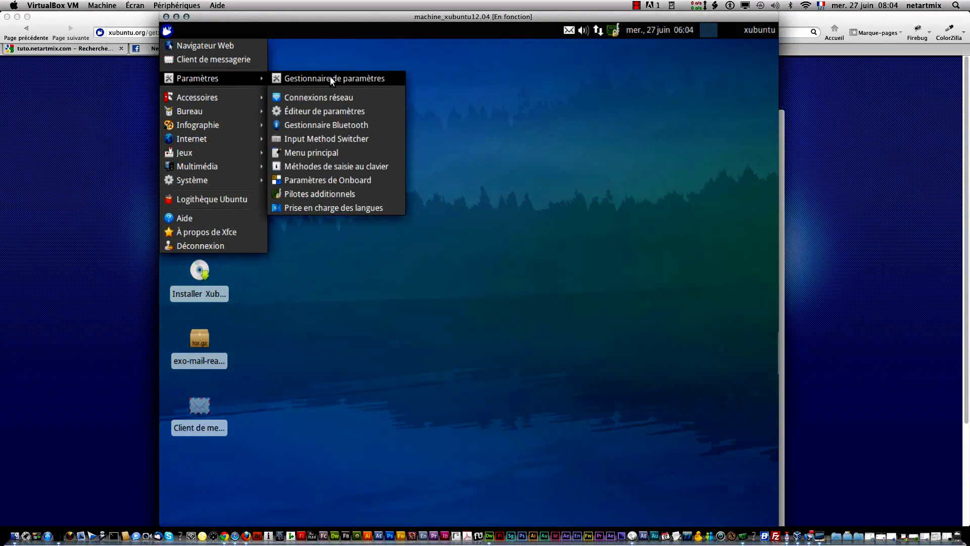
left_click(199, 44)
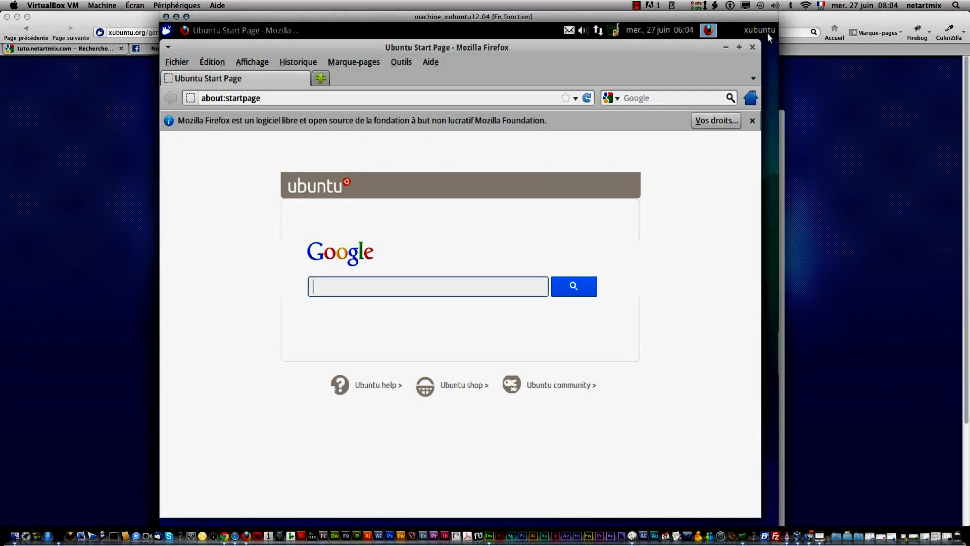
left_click(753, 47)
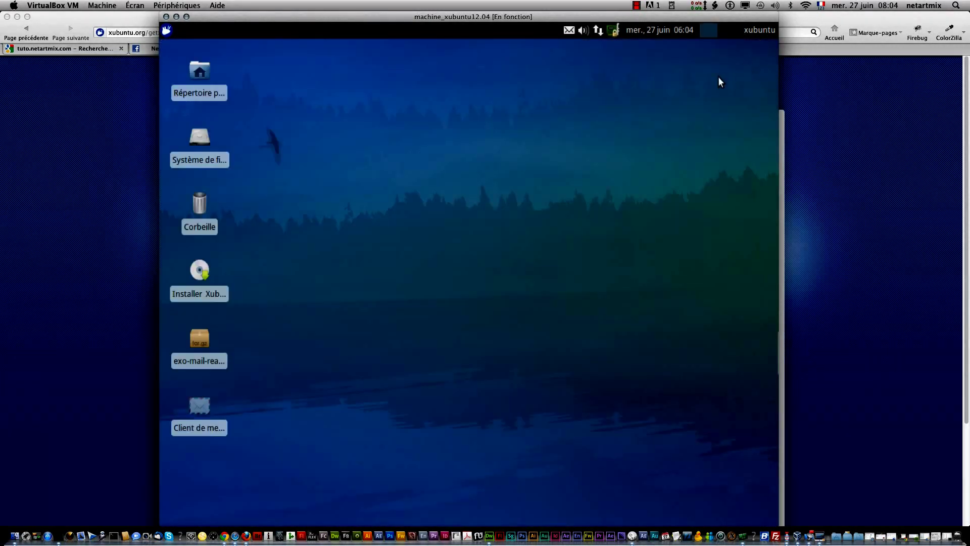
Step: Open Paramètres de Onboard to view the general preferences, and close the dialog
left_click(166, 31)
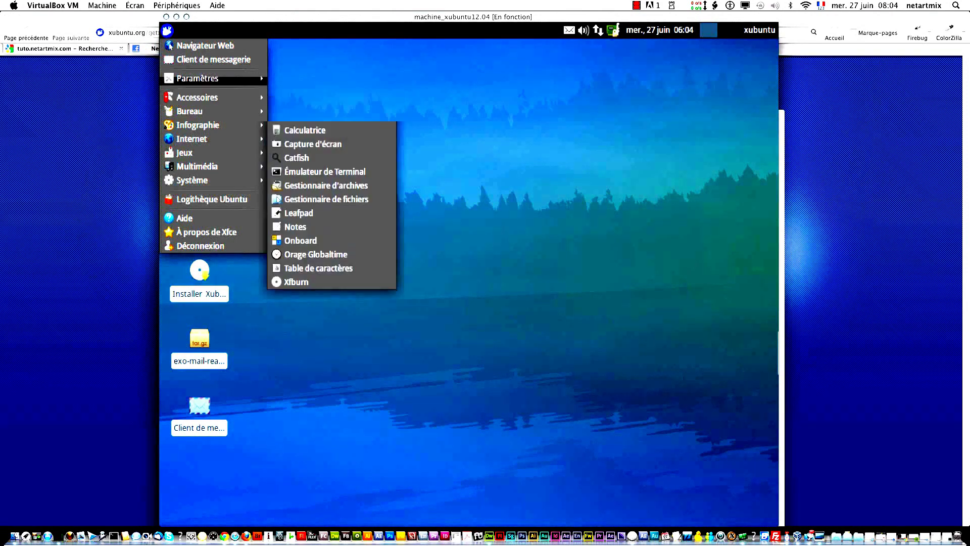
mouse_move(212, 79)
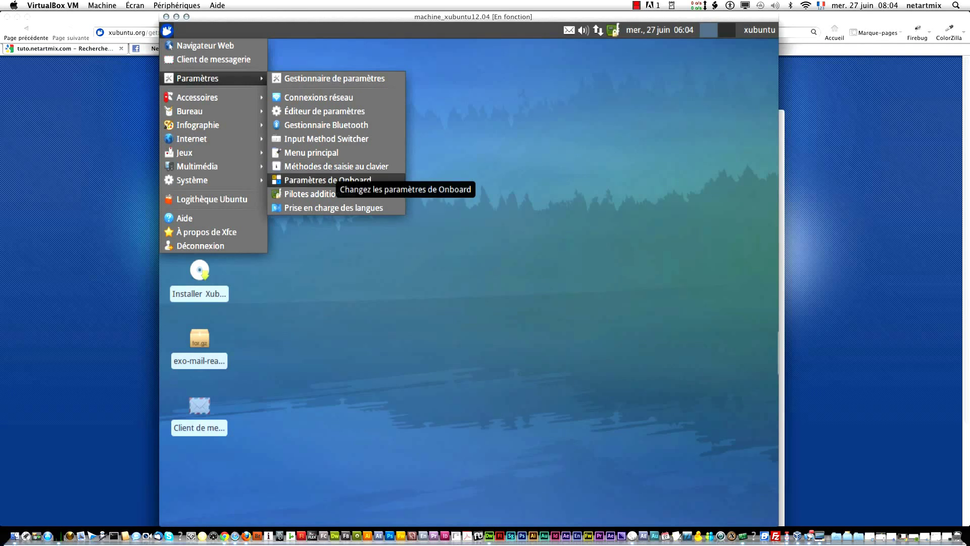
left_click(307, 179)
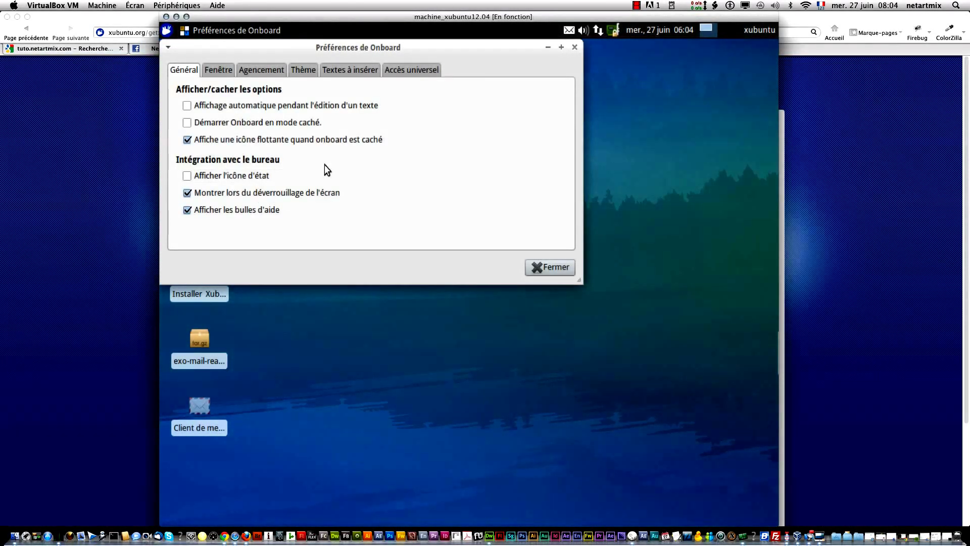
left_click(559, 269)
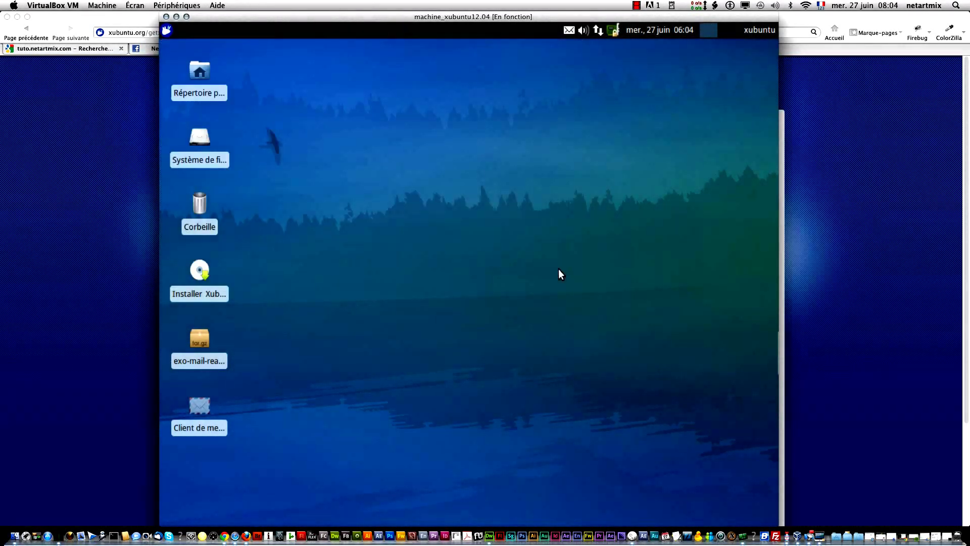
Step: Reopen the Onboard preferences, try the hidden start option, and review the layout, theme, snippet and universal access settings before closing
left_click(167, 30)
mouse_move(185, 153)
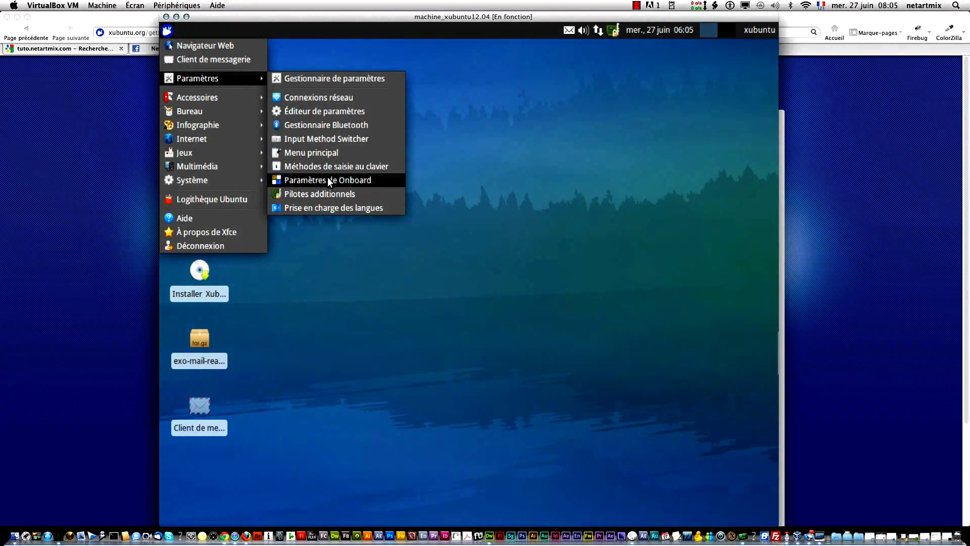
left_click(327, 177)
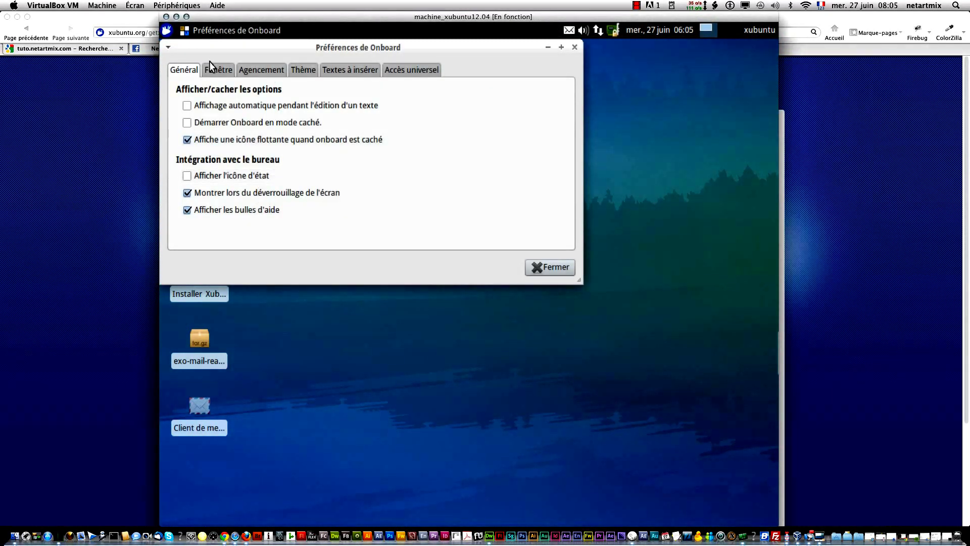
left_click(227, 123)
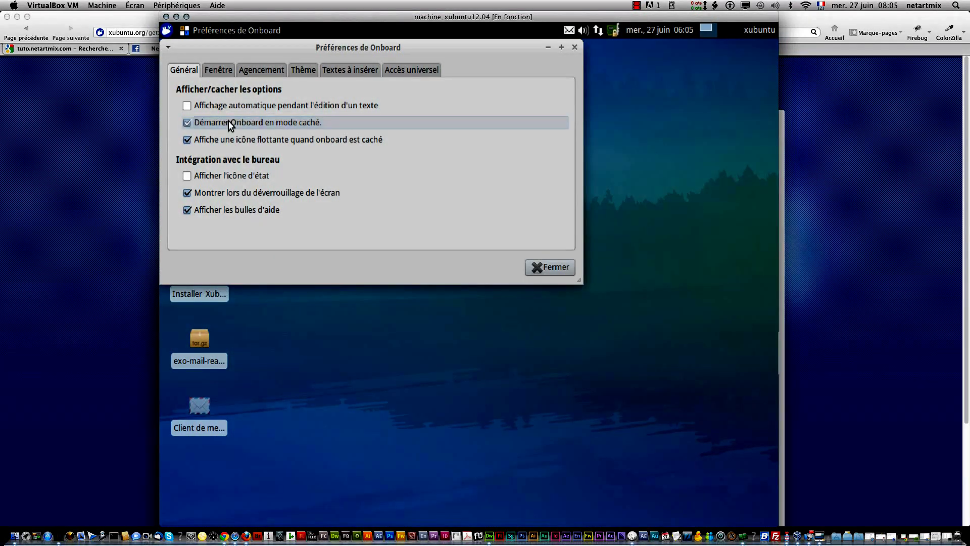
left_click(284, 127)
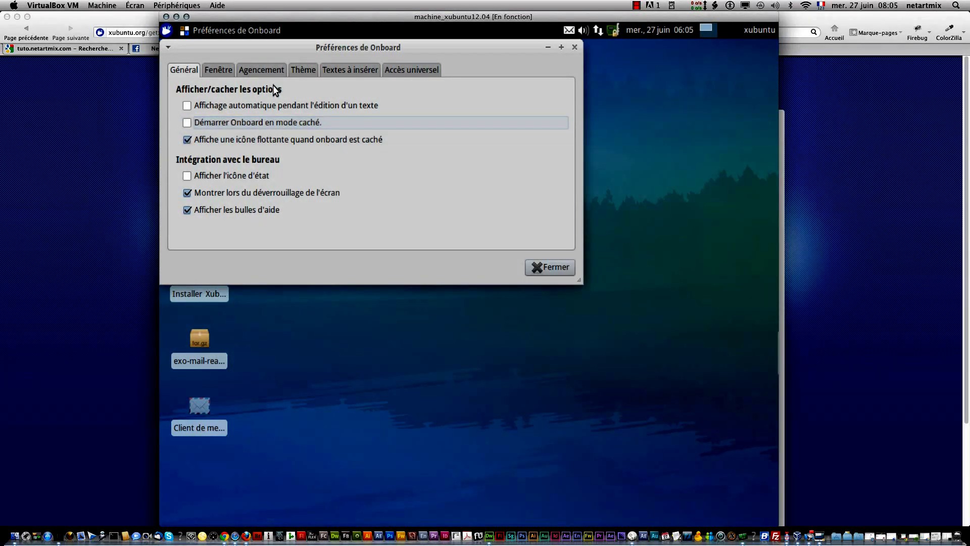
left_click(257, 69)
left_click(303, 70)
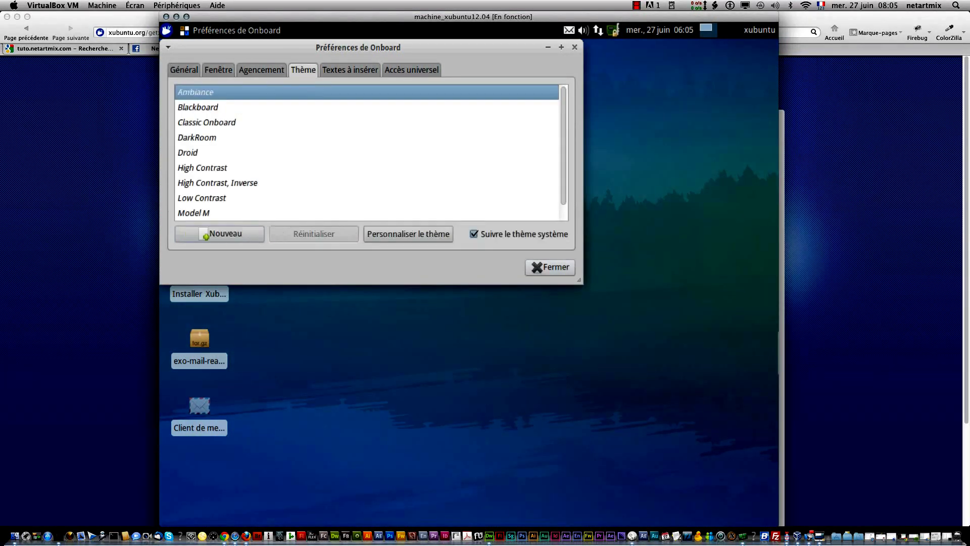
left_click(351, 70)
left_click(394, 70)
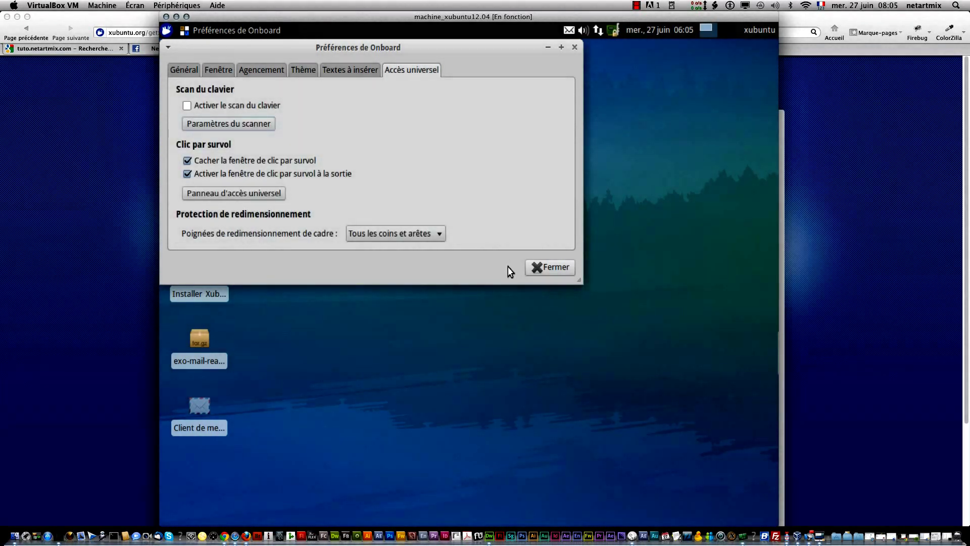
left_click(550, 267)
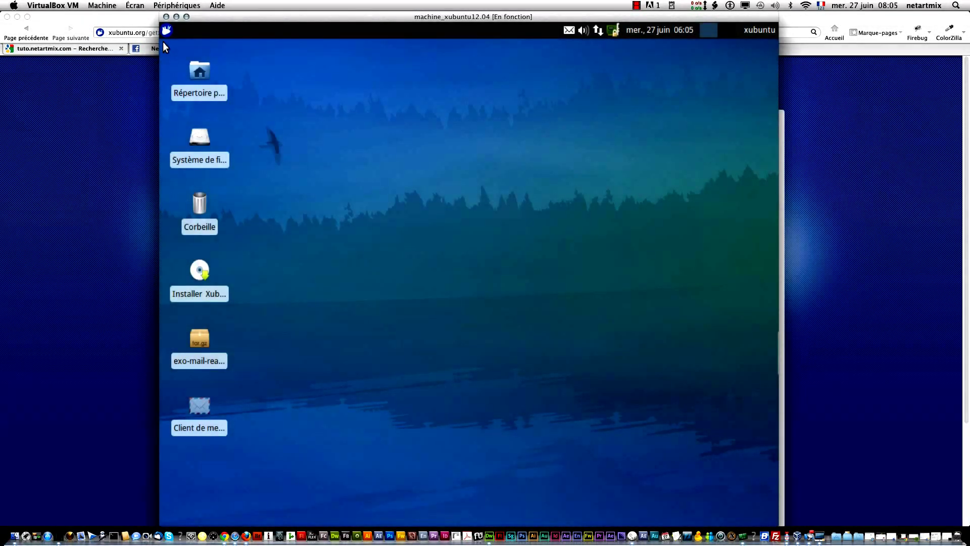
Step: Launch the Onboard virtual keyboard and slightly reduce its height from its upper edge
left_click(166, 30)
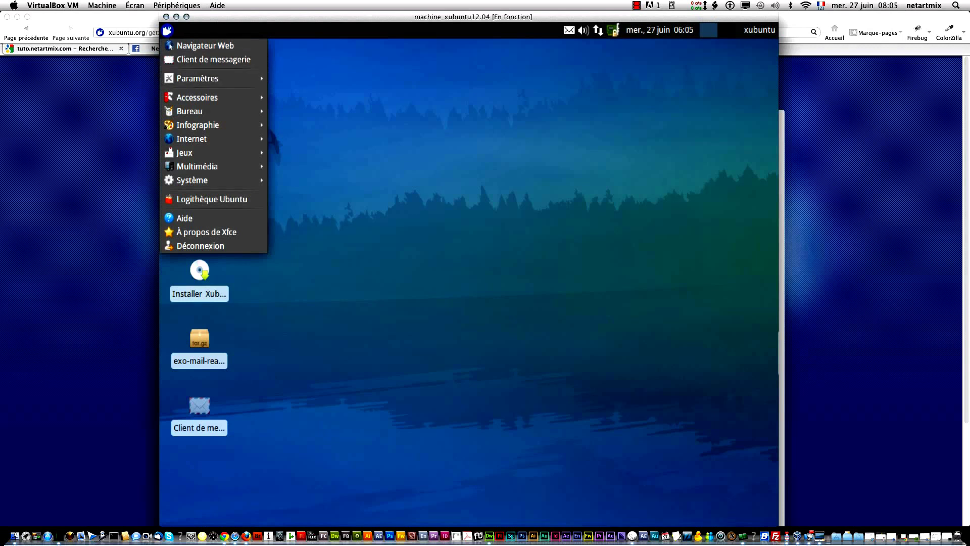
mouse_move(215, 116)
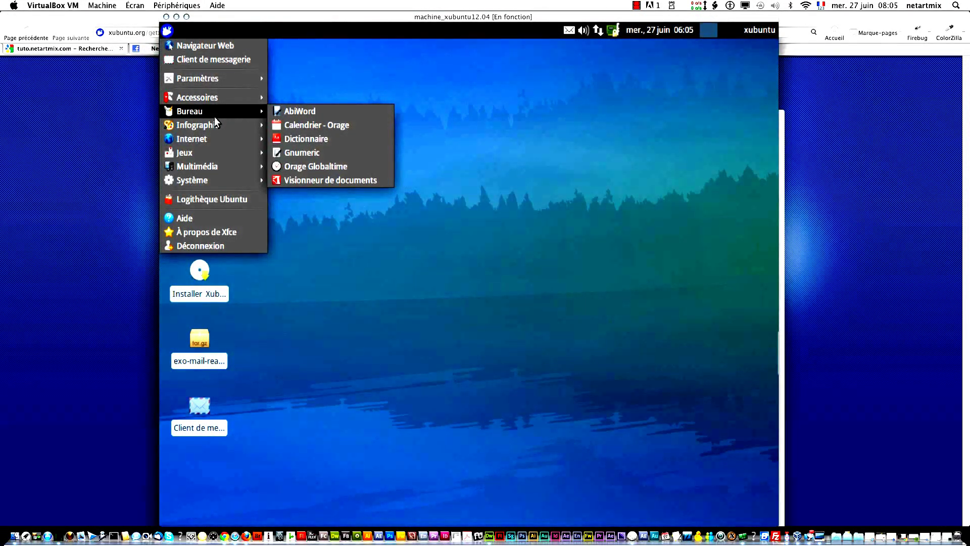
mouse_move(222, 100)
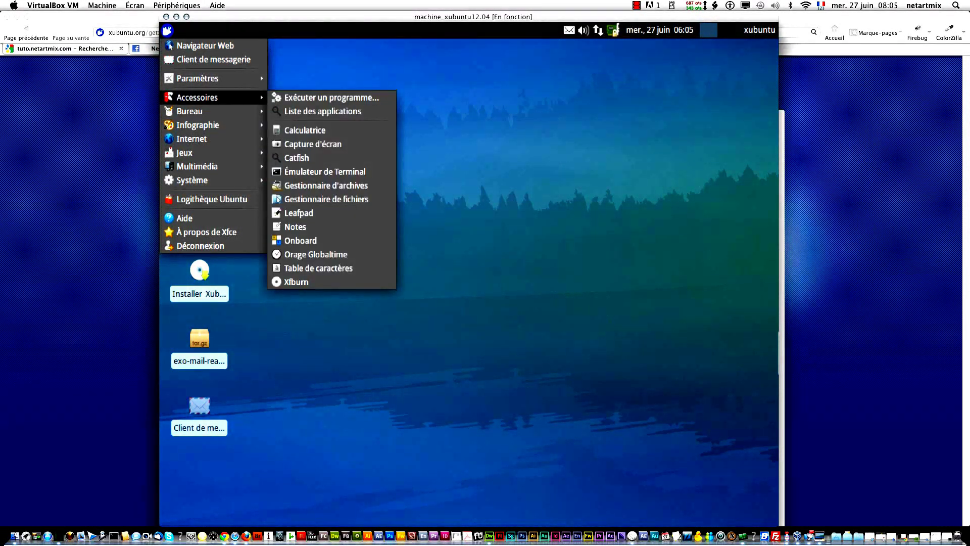
mouse_move(214, 79)
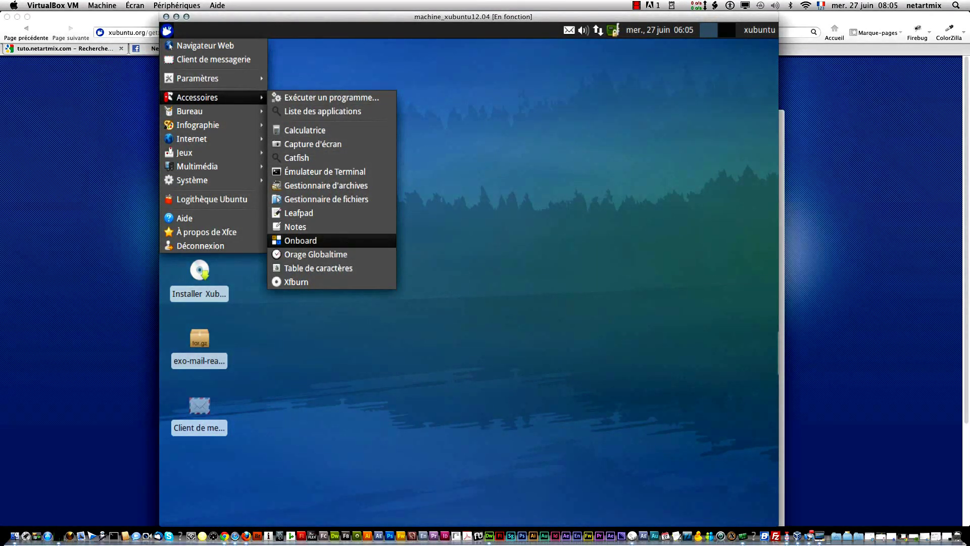
left_click(300, 240)
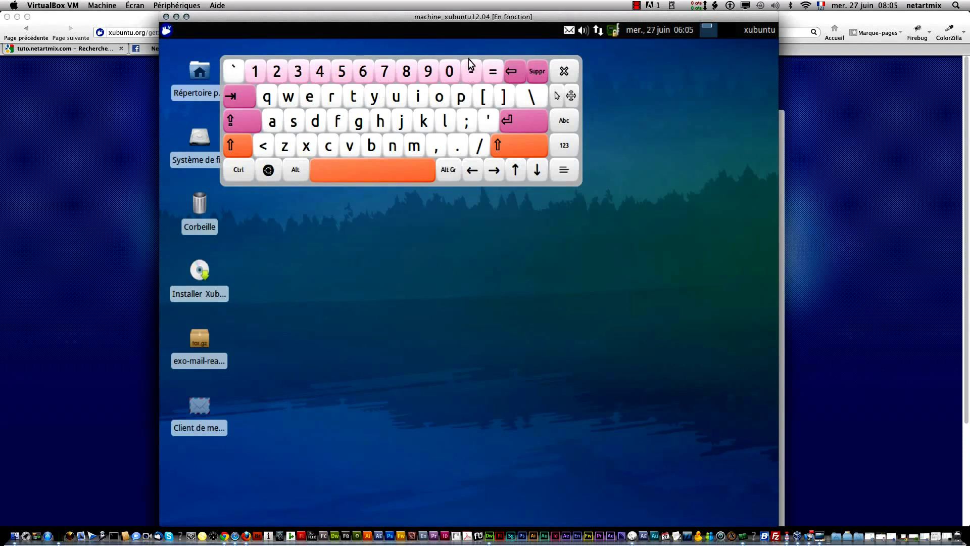
left_click_drag(467, 56, 467, 54)
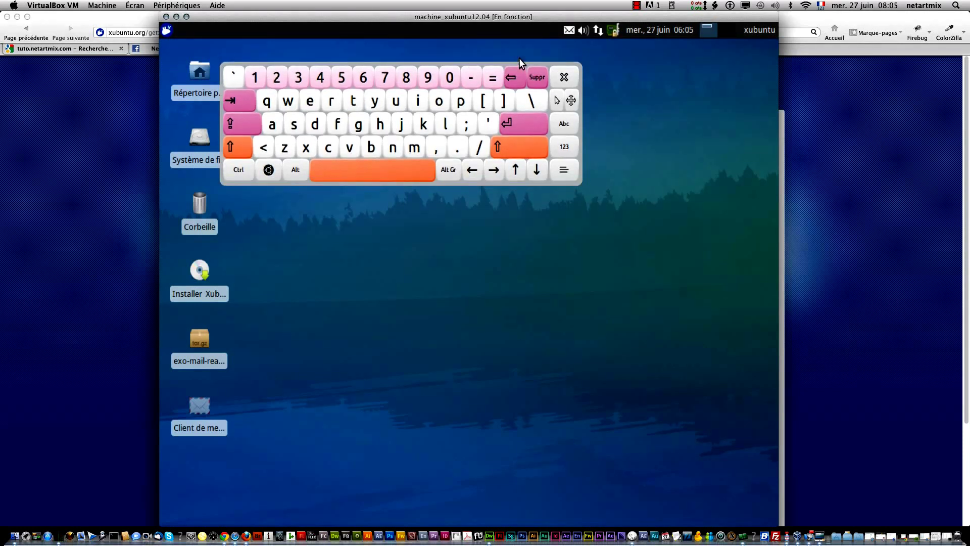
left_click_drag(530, 64, 530, 77)
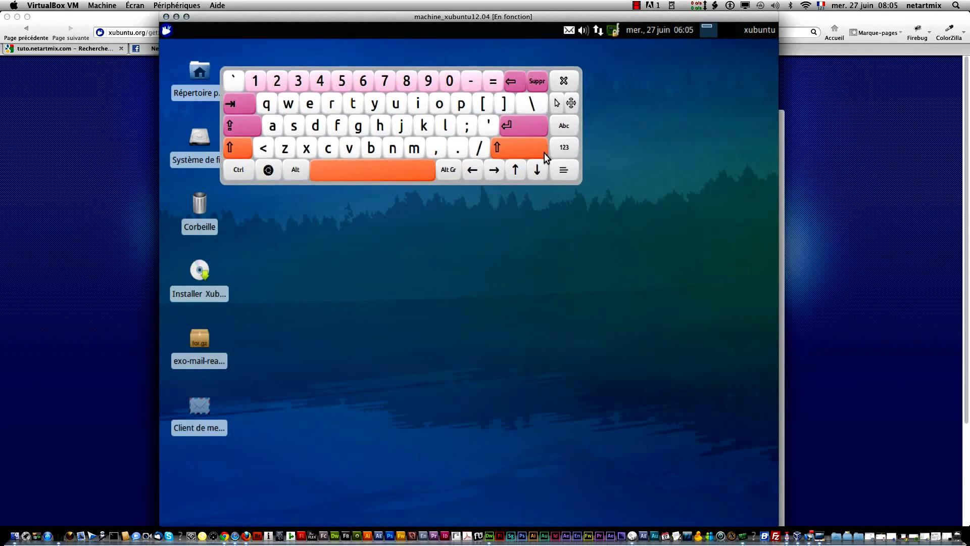
Step: Test the Onboard arrow keys by moving the selection up and down among the desktop icons, and close the virtual keyboard
left_click(518, 169)
left_click(517, 170)
left_click(518, 170)
left_click(518, 170)
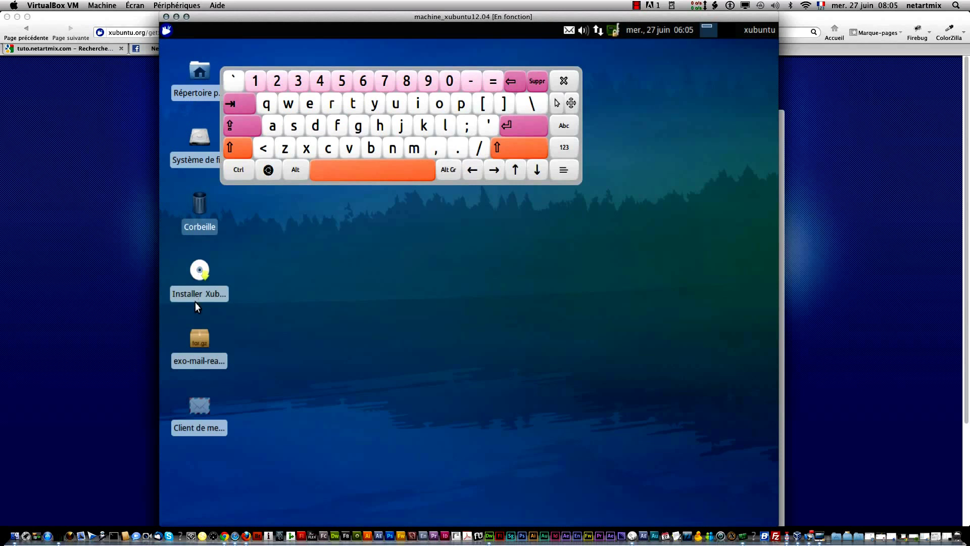
left_click(534, 171)
left_click(535, 170)
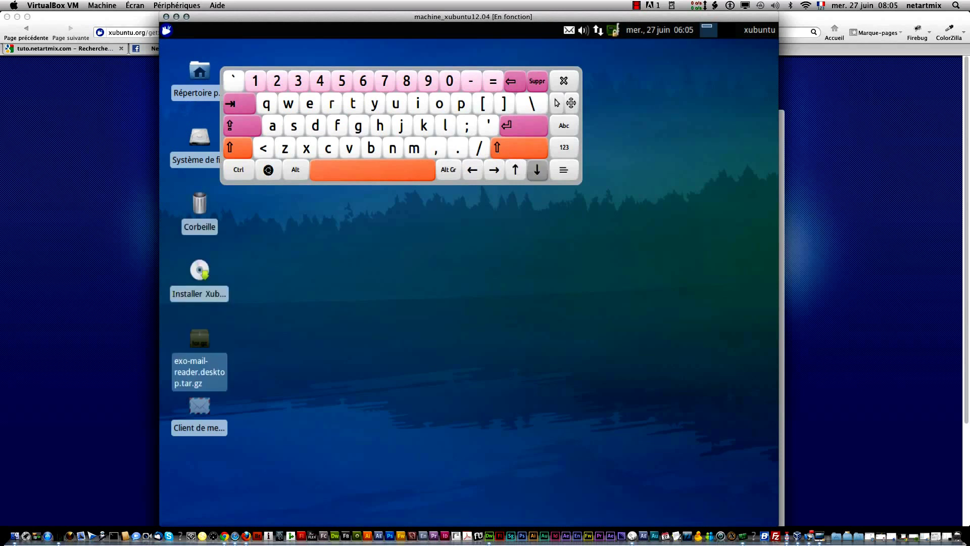
left_click(535, 171)
left_click(515, 170)
left_click(515, 169)
left_click(515, 170)
left_click(515, 170)
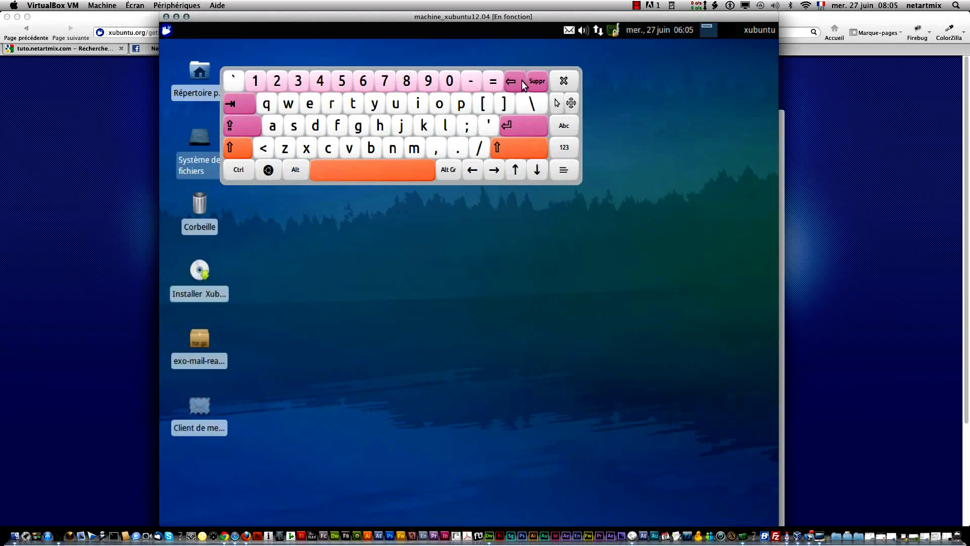
left_click(564, 80)
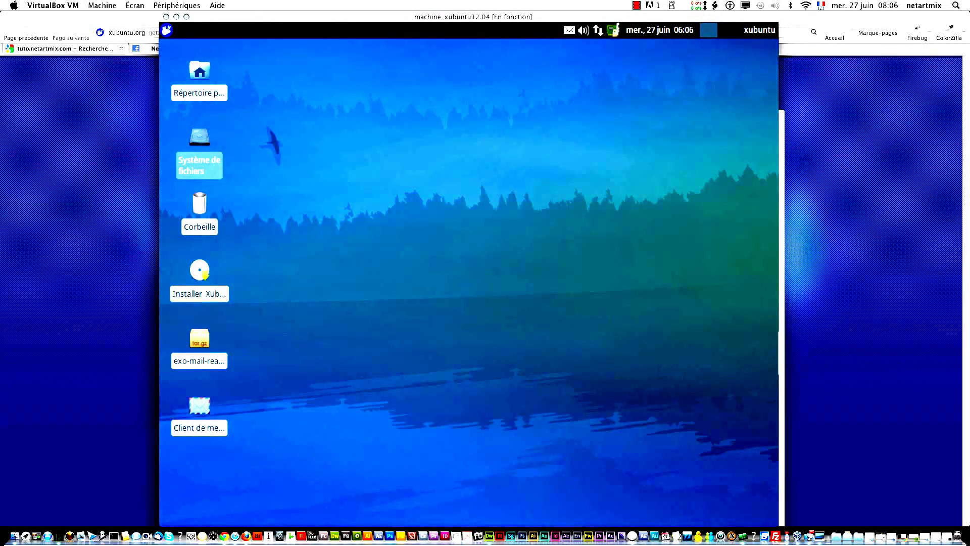
Step: Review the Multimédia, Système and Bureau application categories, and open Calendrier - Orage to view the calendar before closing it
left_click(168, 30)
mouse_move(212, 97)
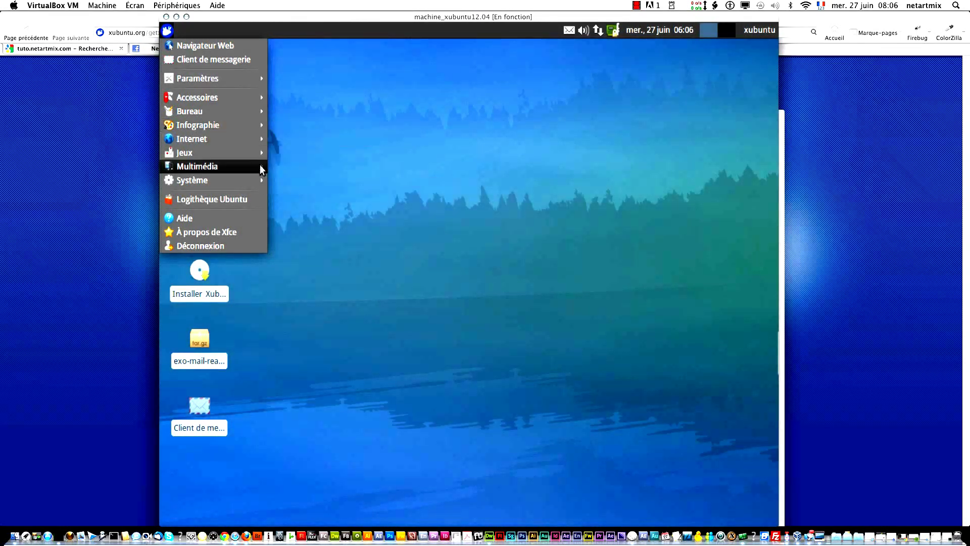
mouse_move(260, 165)
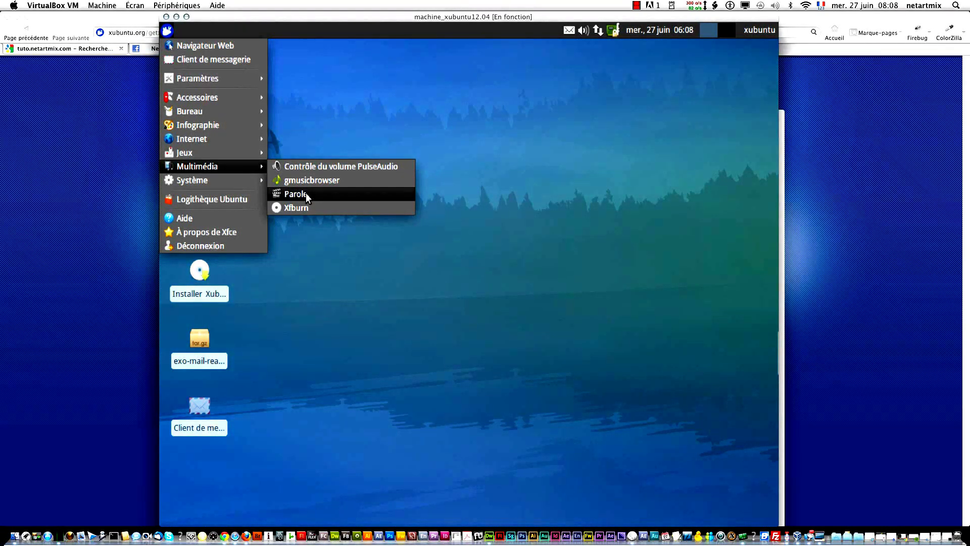
mouse_move(212, 181)
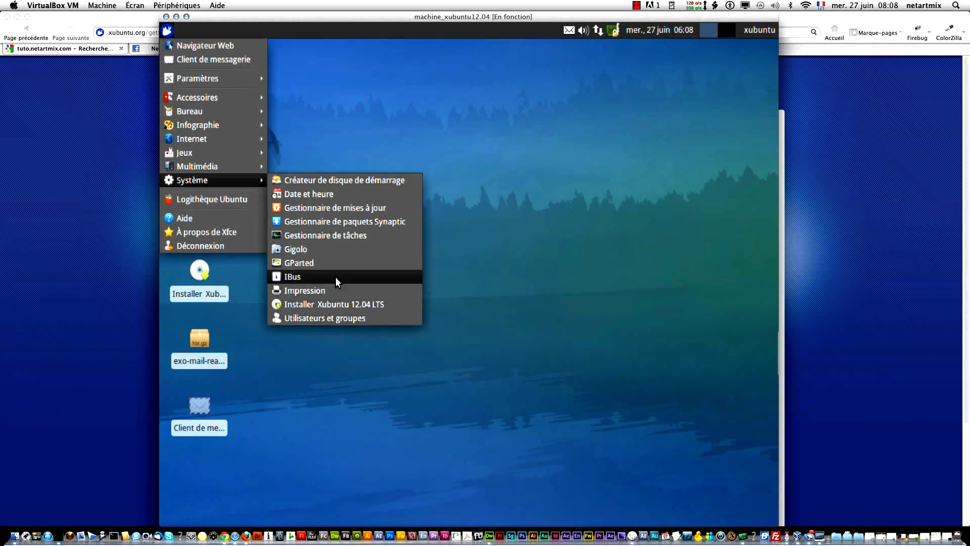
mouse_move(222, 125)
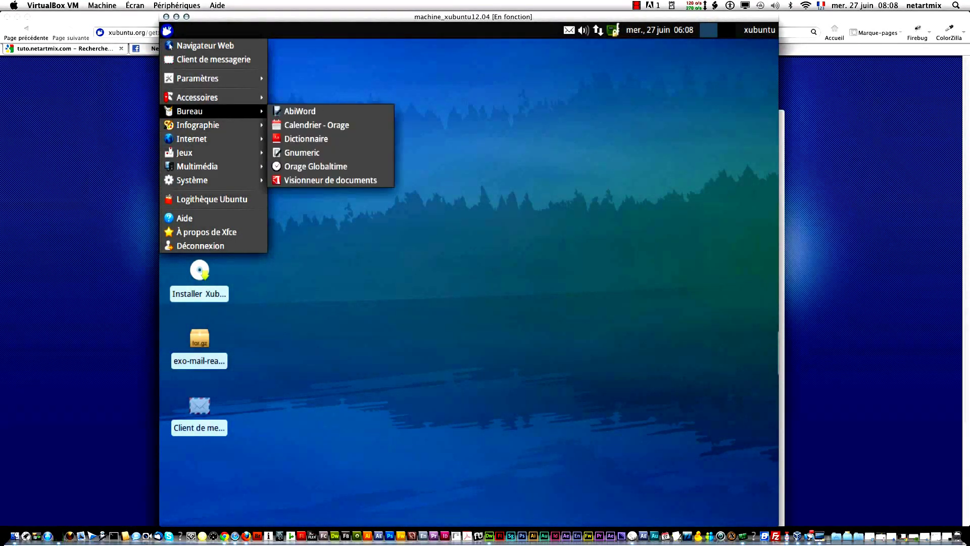
left_click(298, 125)
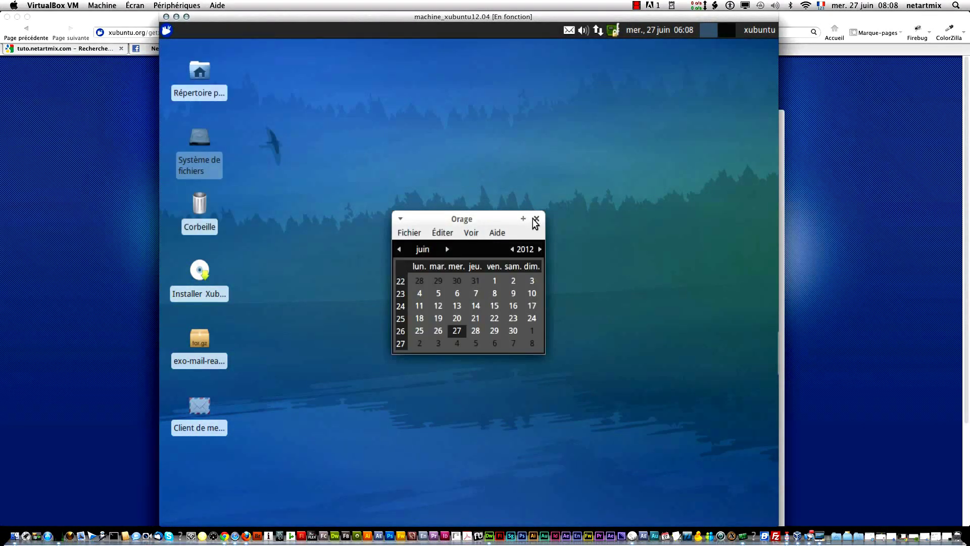
left_click(537, 219)
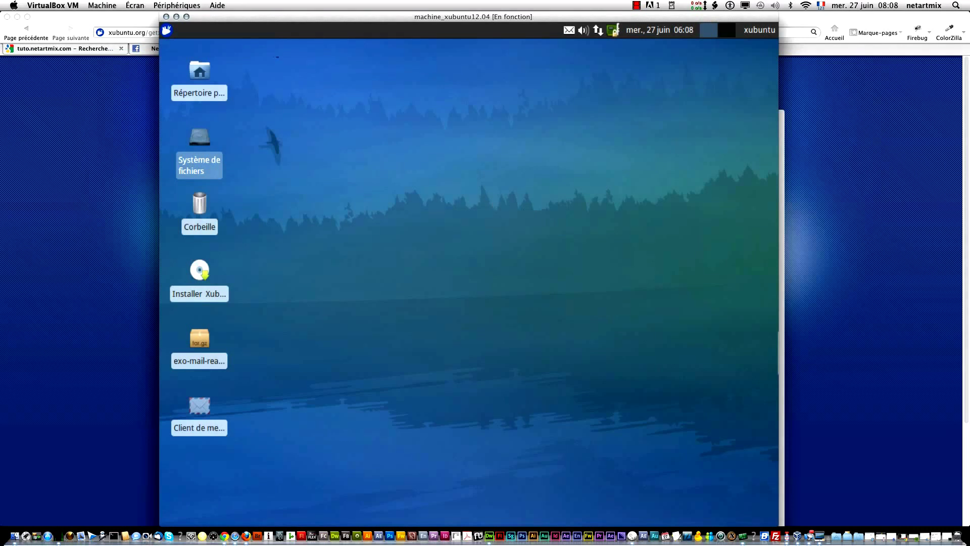
Step: Launch Transmission from the Internet applications to view its file-sharing notice, and quit without accepting it
left_click(169, 30)
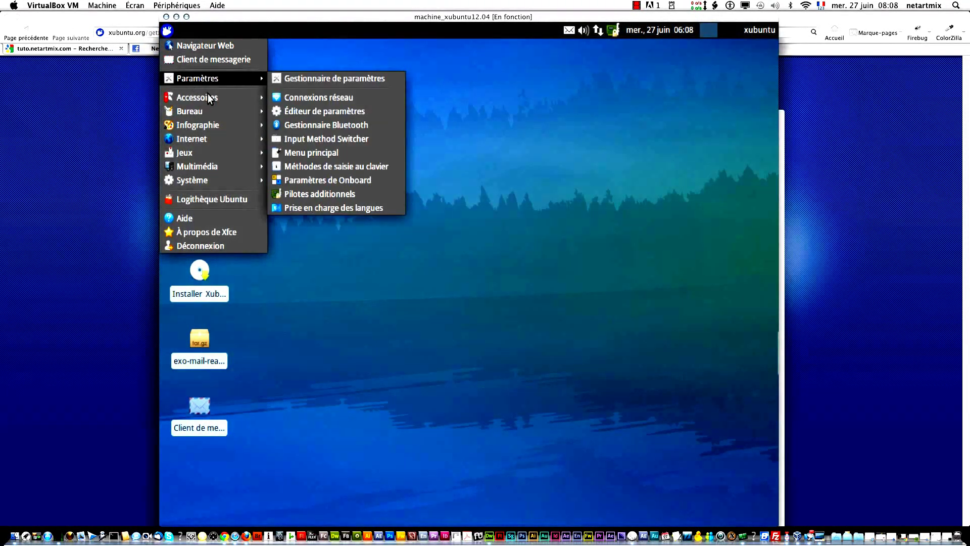
mouse_move(215, 126)
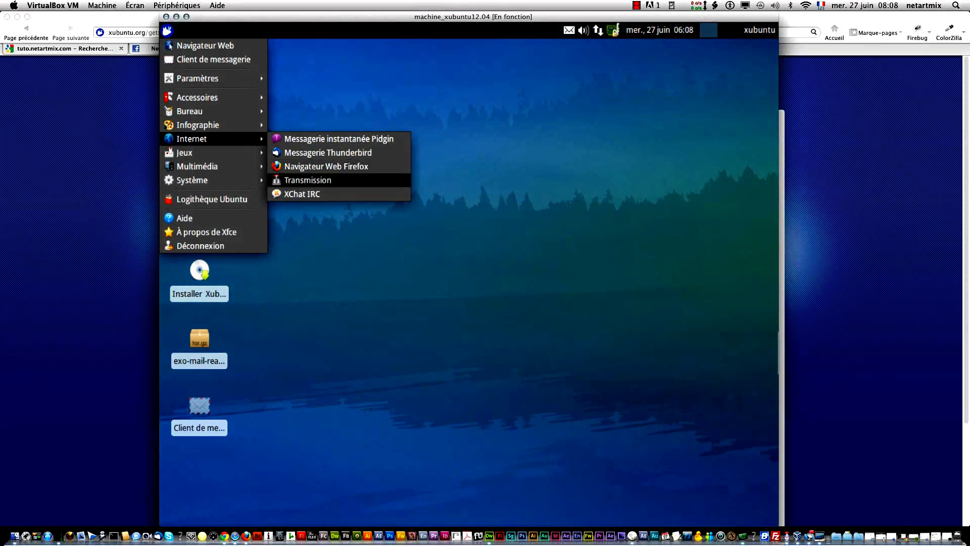
left_click(308, 180)
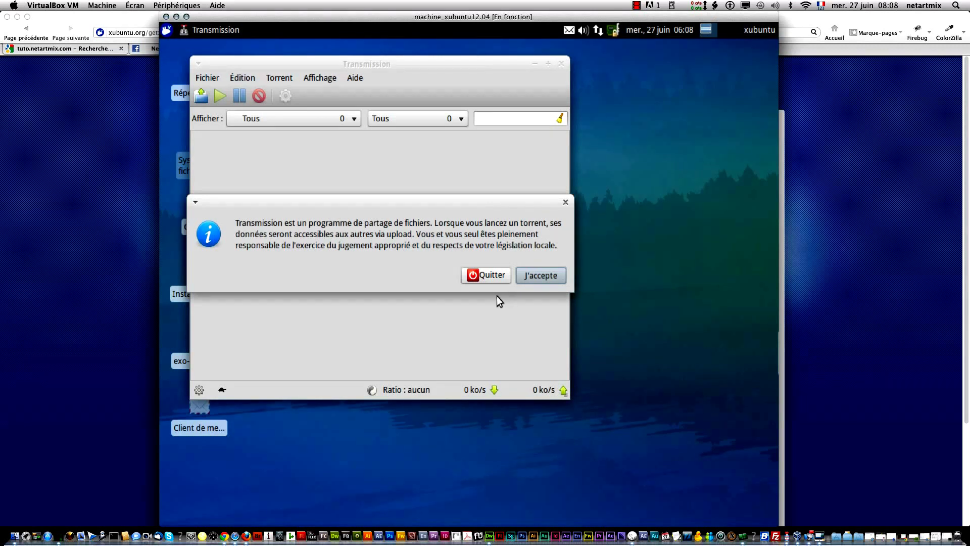
left_click(484, 275)
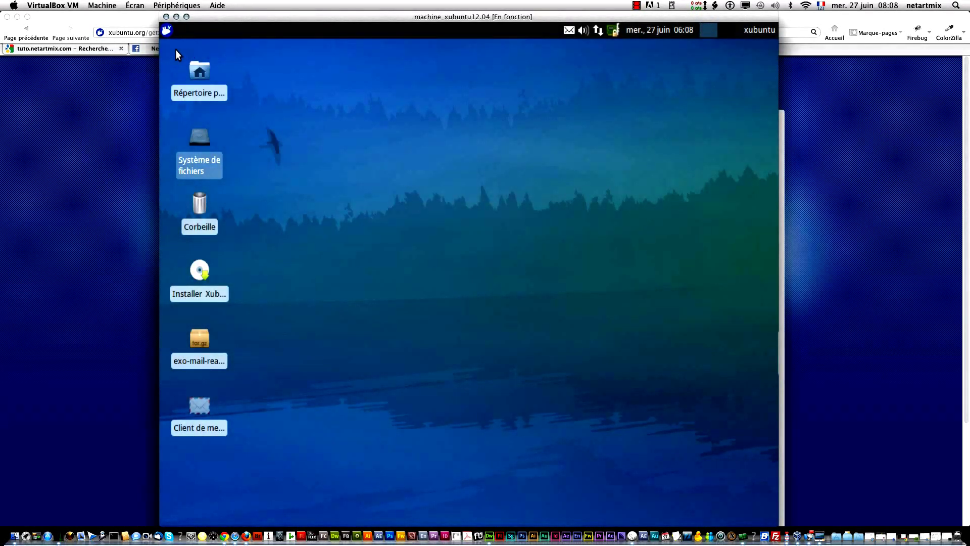
Step: Launch Notes from the accessories so that it is available in the desktop panel
left_click(166, 30)
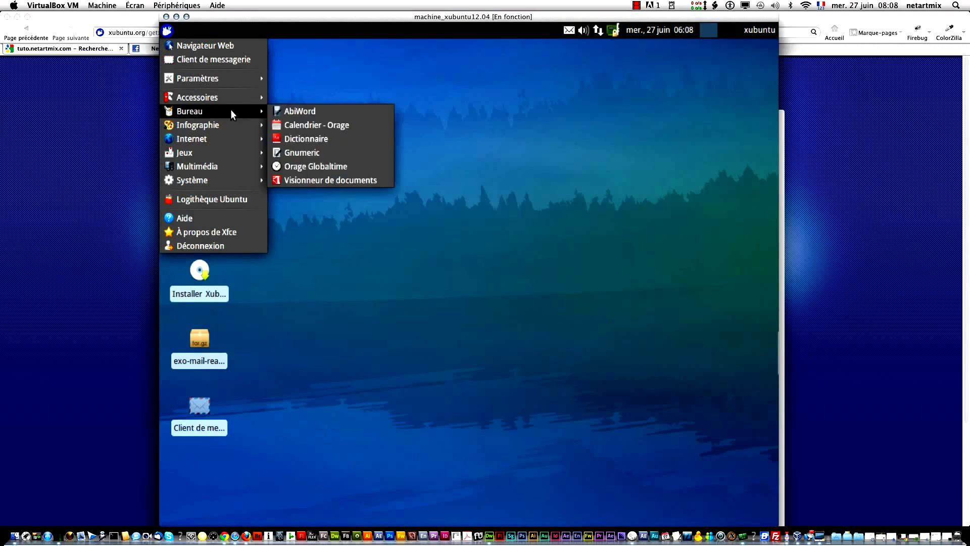
mouse_move(217, 97)
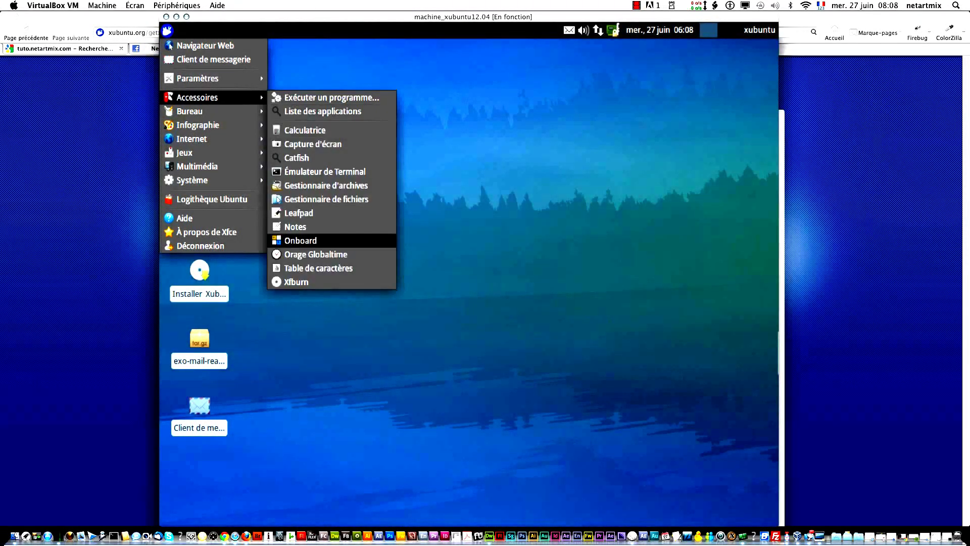
left_click(305, 241)
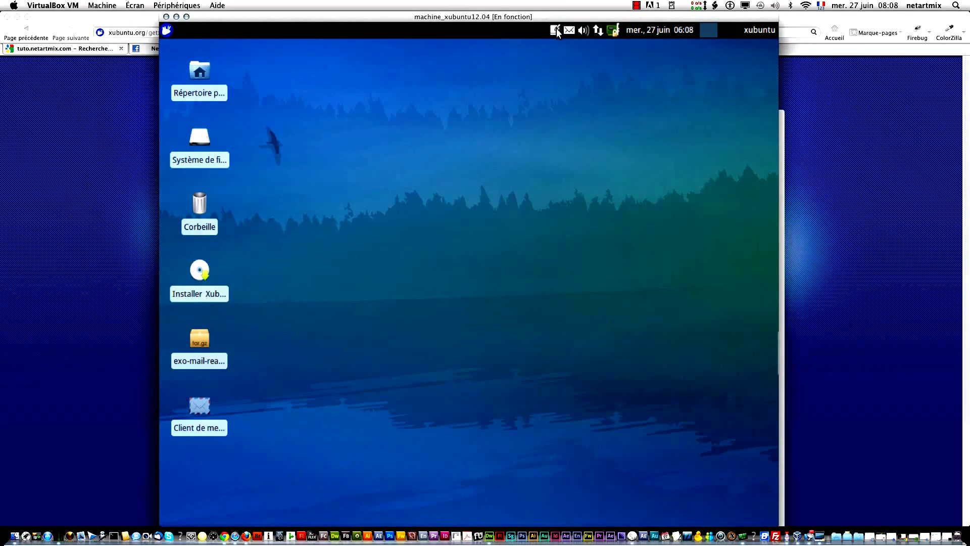
Step: Set the Notes background colour to pink #F796C7 in its properties, and close the configuration dialog
right_click(556, 29)
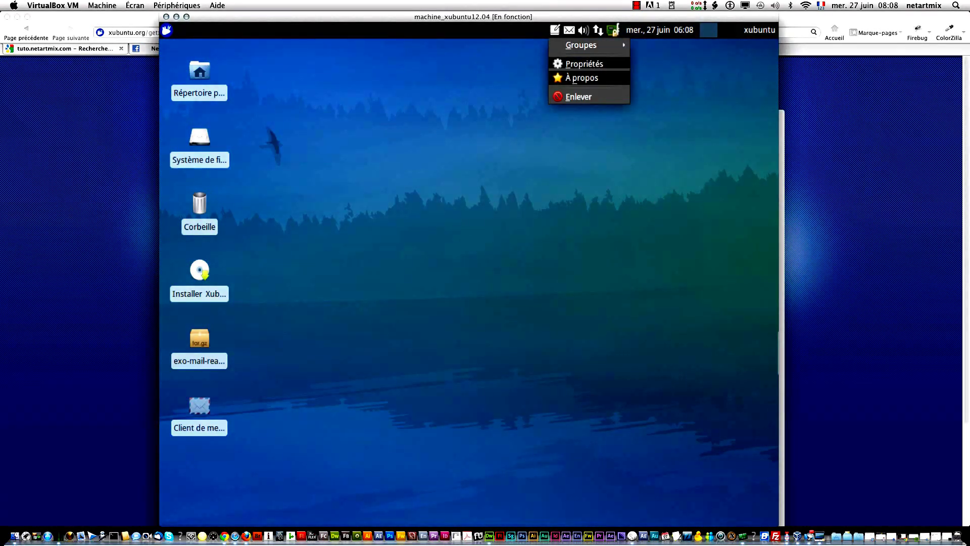
left_click(580, 64)
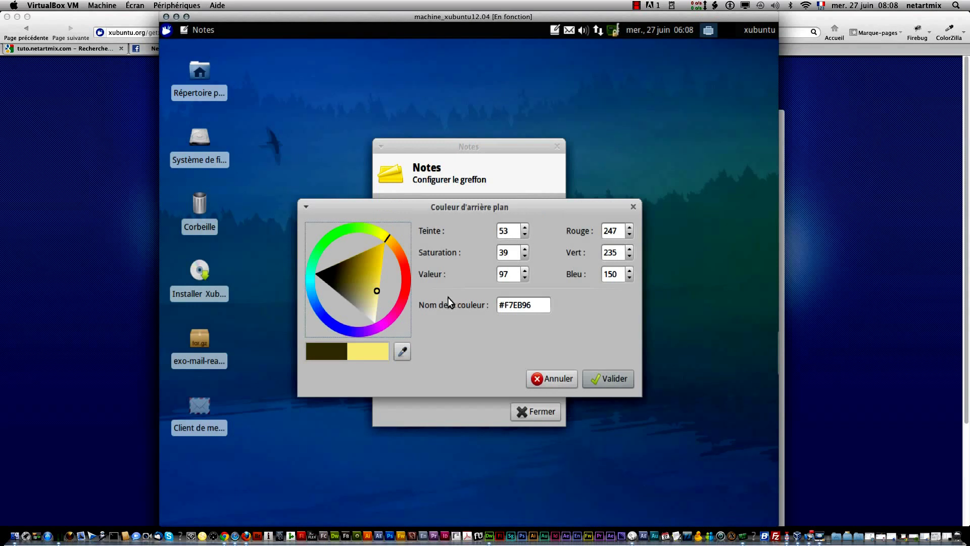
left_click(408, 308)
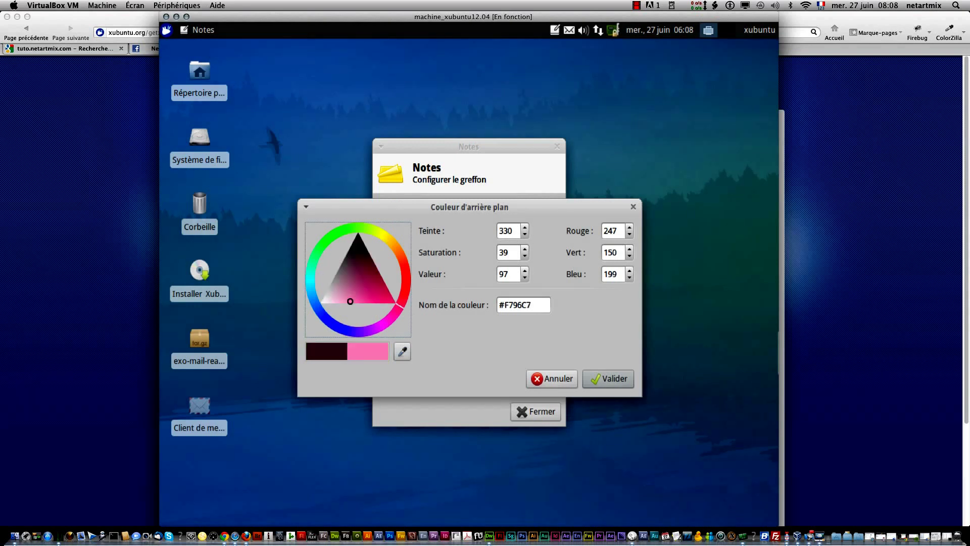
left_click(605, 378)
left_click(557, 146)
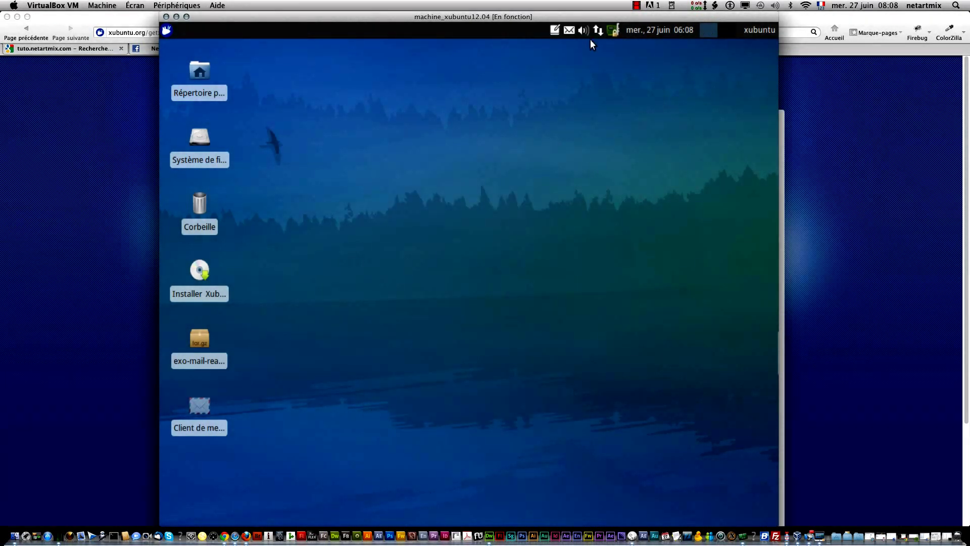
Step: Check the Notes group options, and display the empty note to view its background colour before closing it
right_click(561, 32)
mouse_move(581, 45)
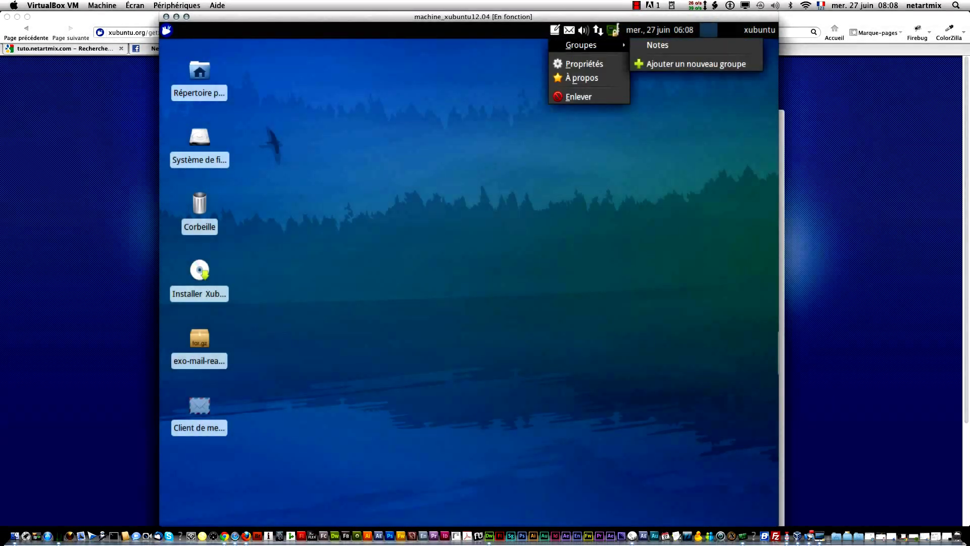
left_click(528, 48)
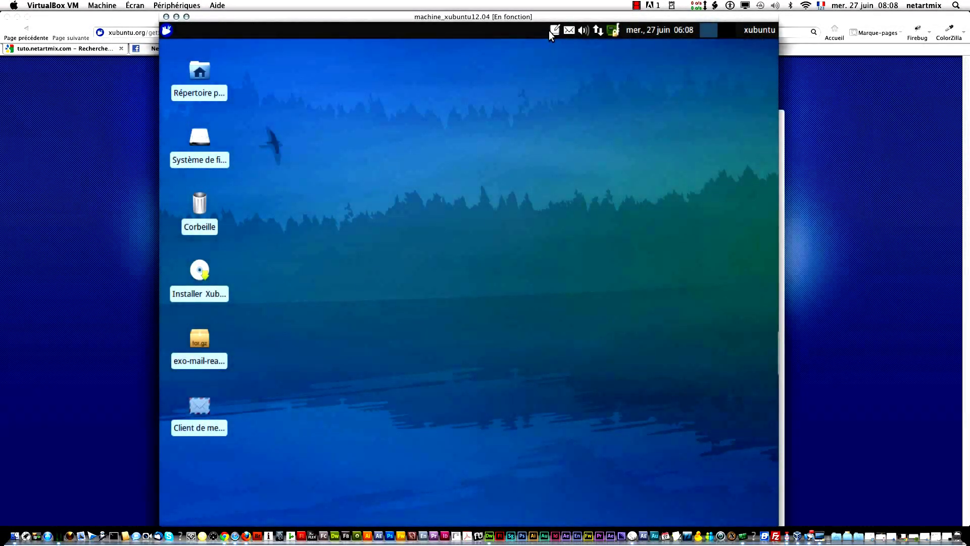
left_click(552, 30)
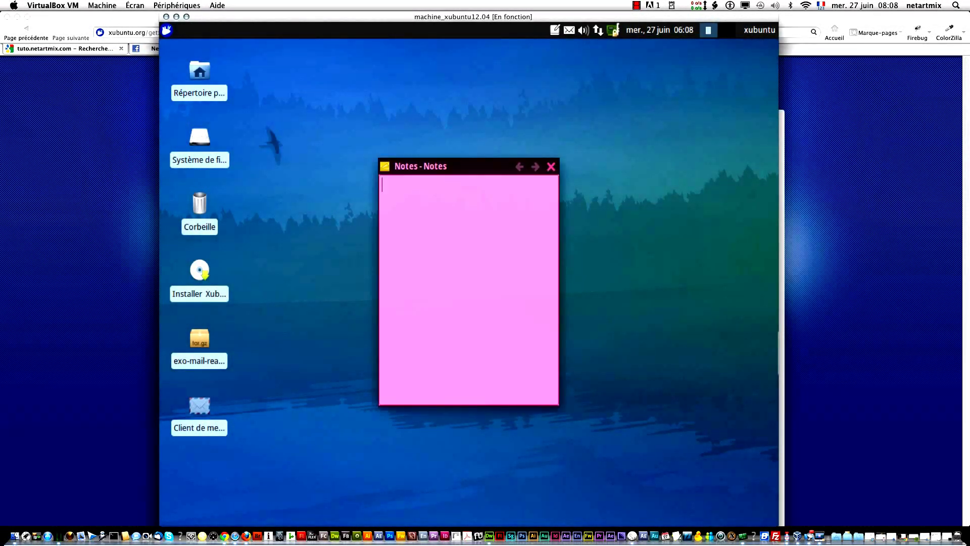
left_click(551, 168)
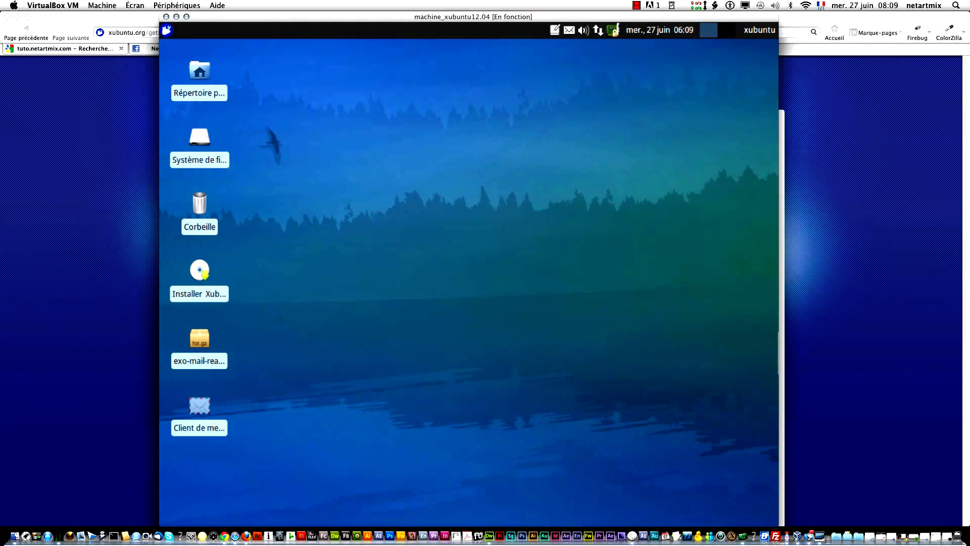
Step: Open Logithèque Ubuntu to view the VLC media player page among the top-rated software, and close the software centre
left_click(167, 31)
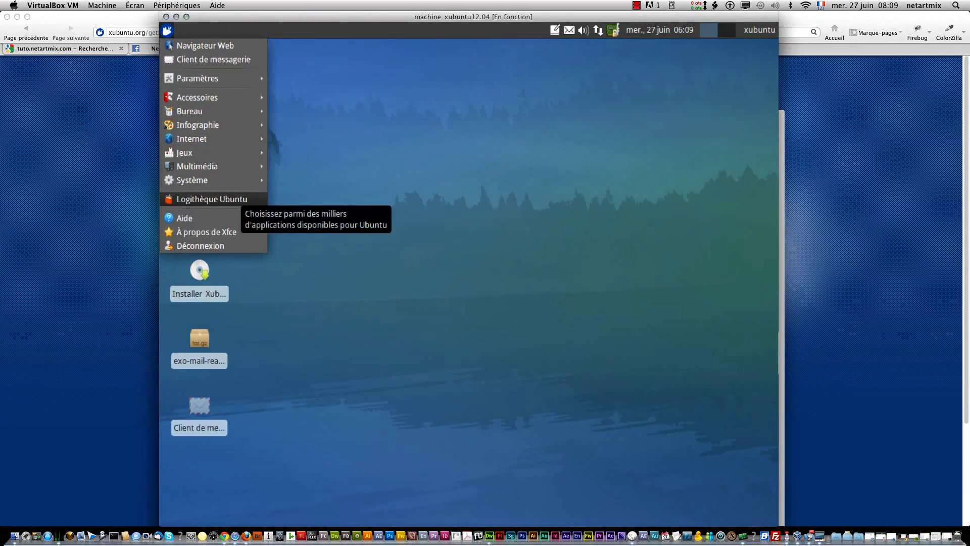
left_click(212, 199)
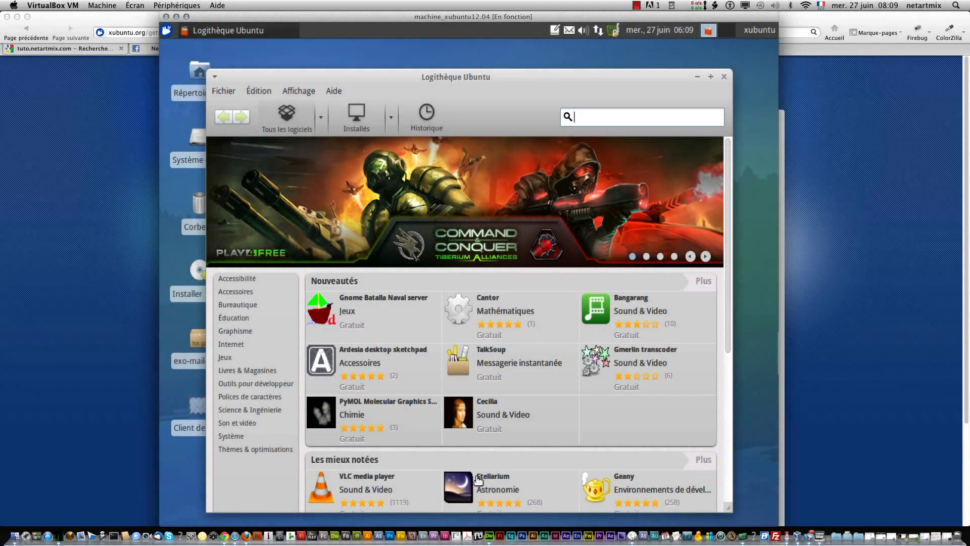
left_click(344, 486)
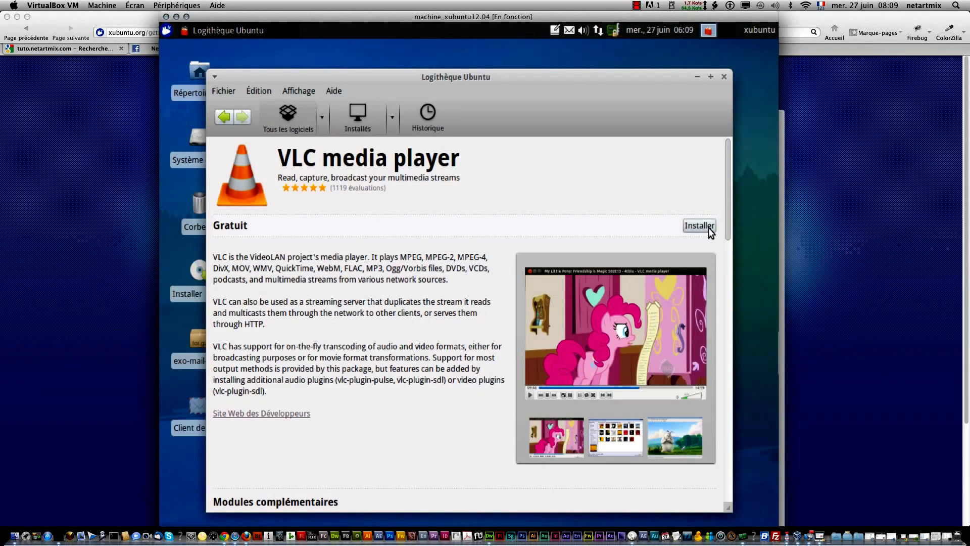
left_click(725, 77)
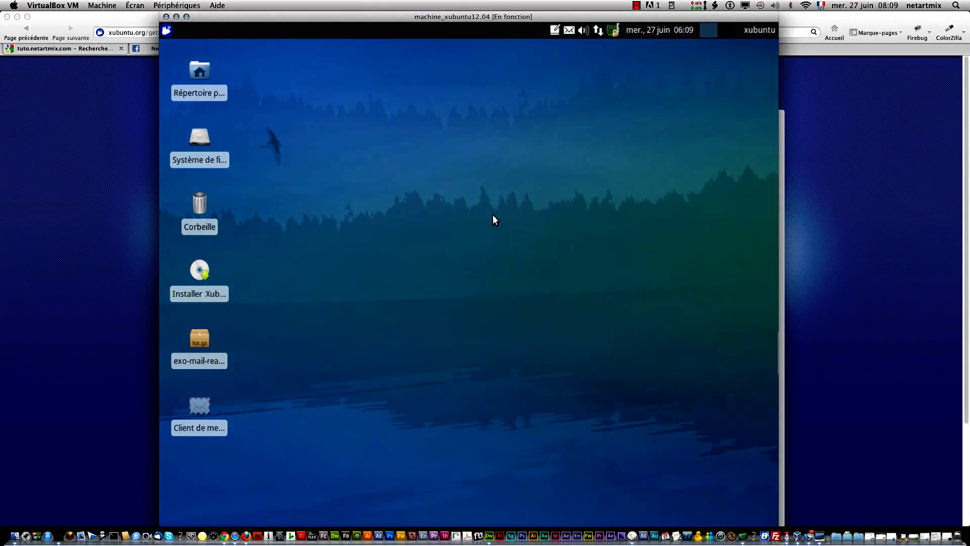
Step: Open the home folder from the desktop to view its contents, and close both file manager windows
double_click(202, 72)
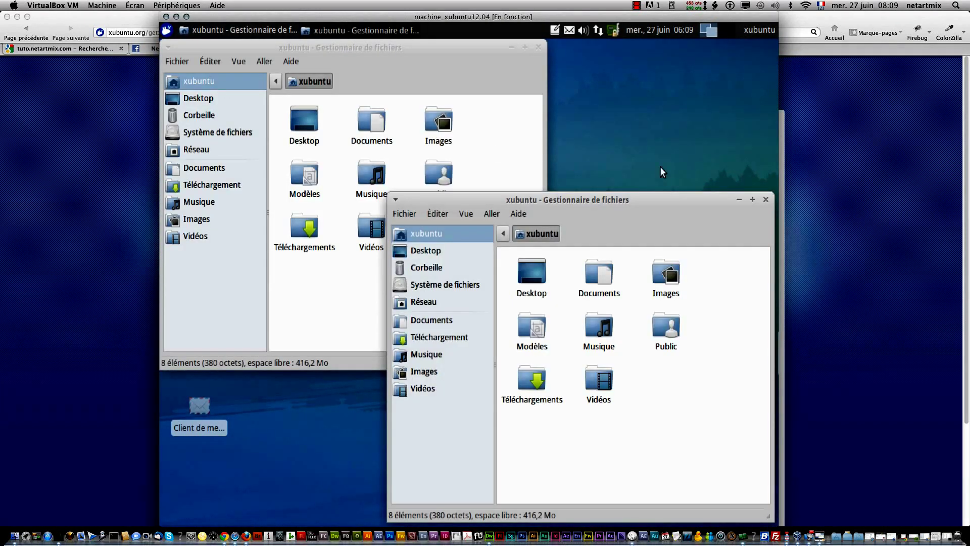
left_click(766, 199)
left_click(538, 47)
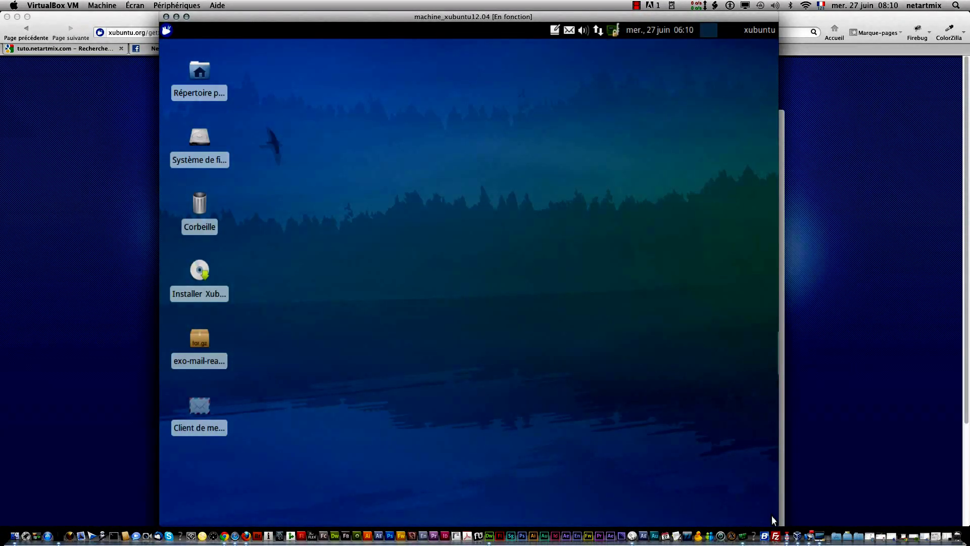
Step: Shrink the virtual machine window slightly from its lower corner, and bring it back in front of the Firefox page
key("super+Tab")
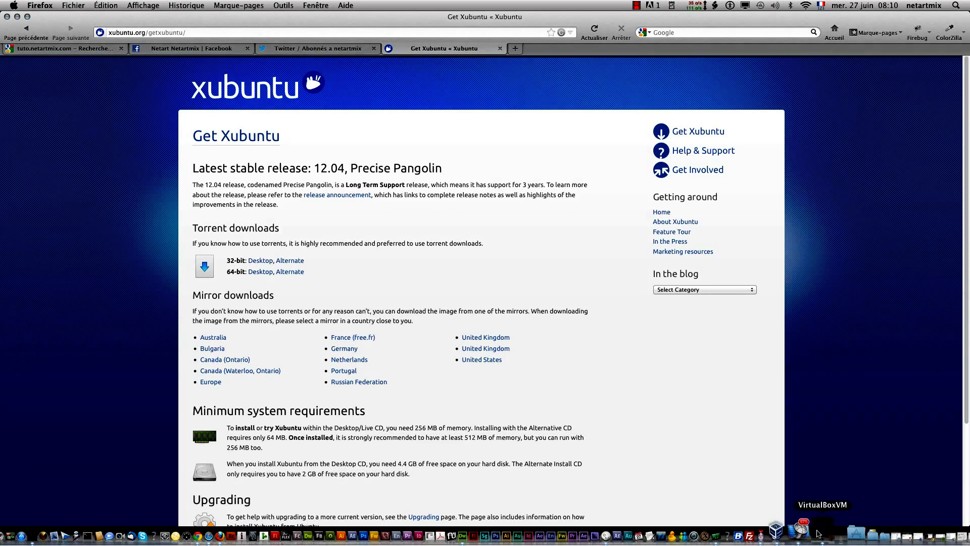
left_click(796, 536)
left_click_drag(775, 523, 724, 464)
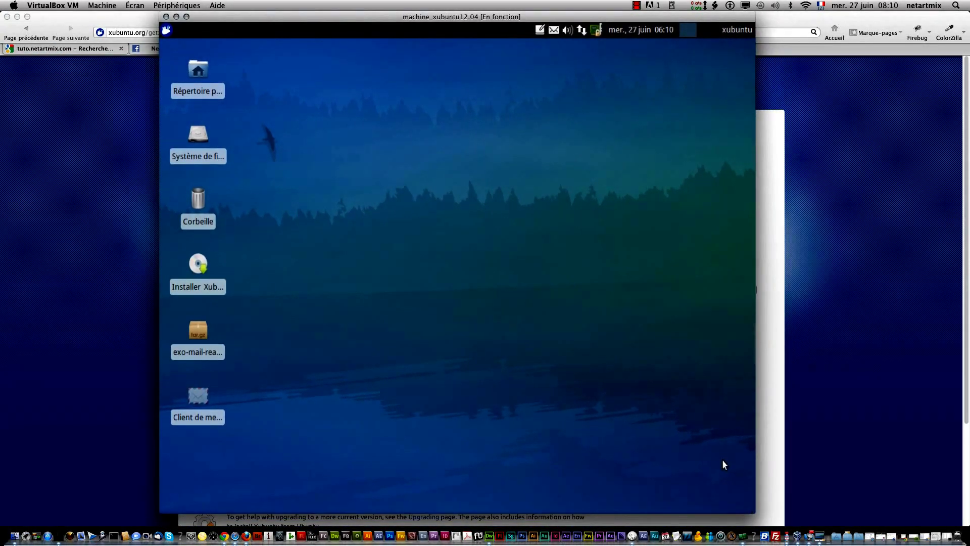
left_click(758, 510)
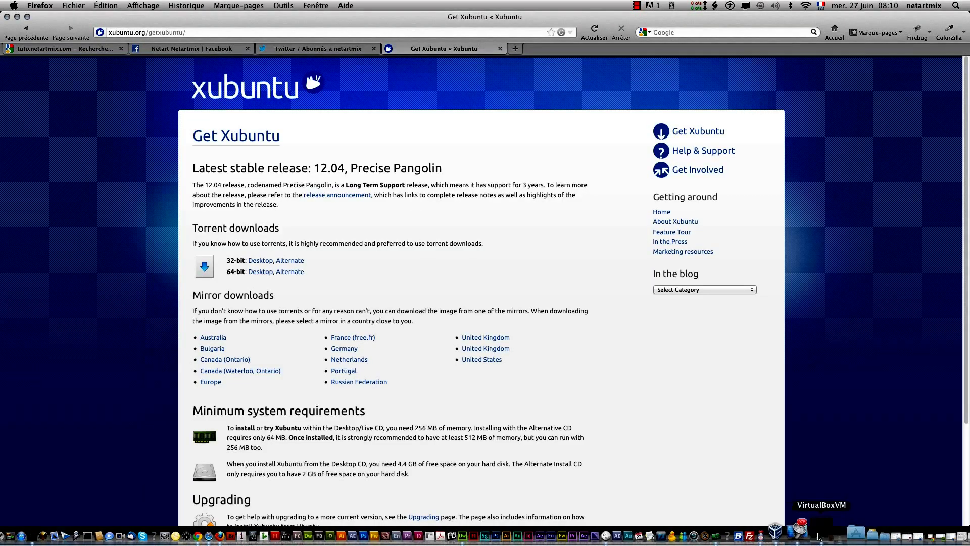
left_click(796, 535)
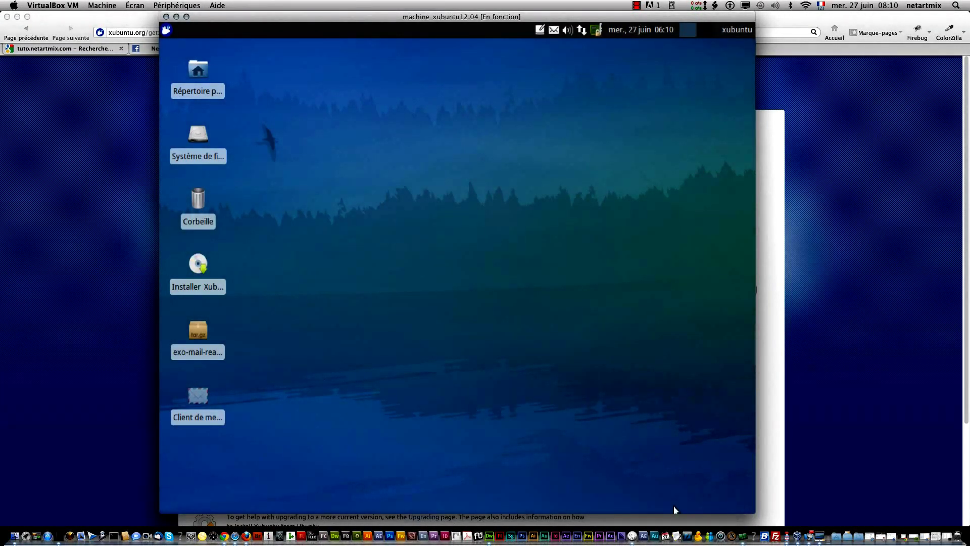
Step: Open the settings manager, view the Souris et touchpad device options, and return to the settings overview
mouse_move(326, 495)
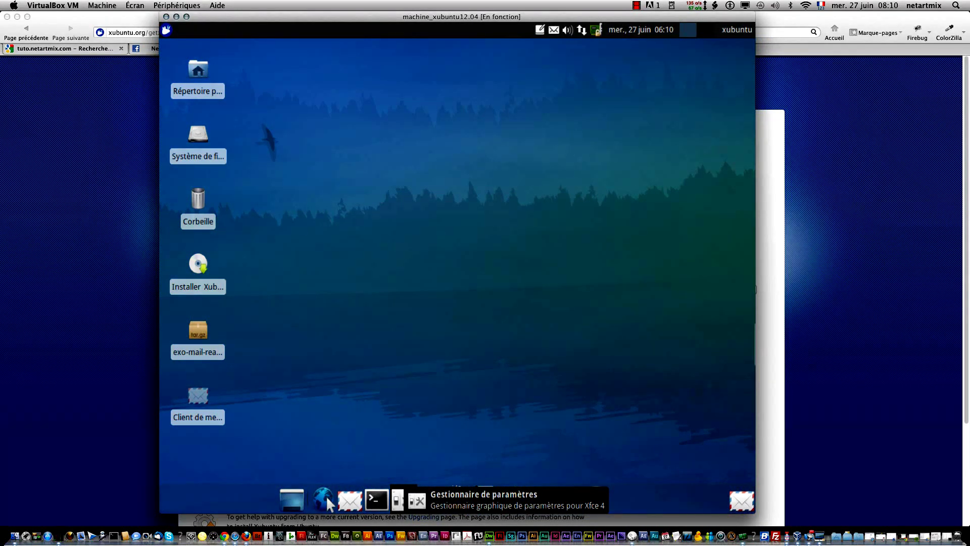
left_click(417, 500)
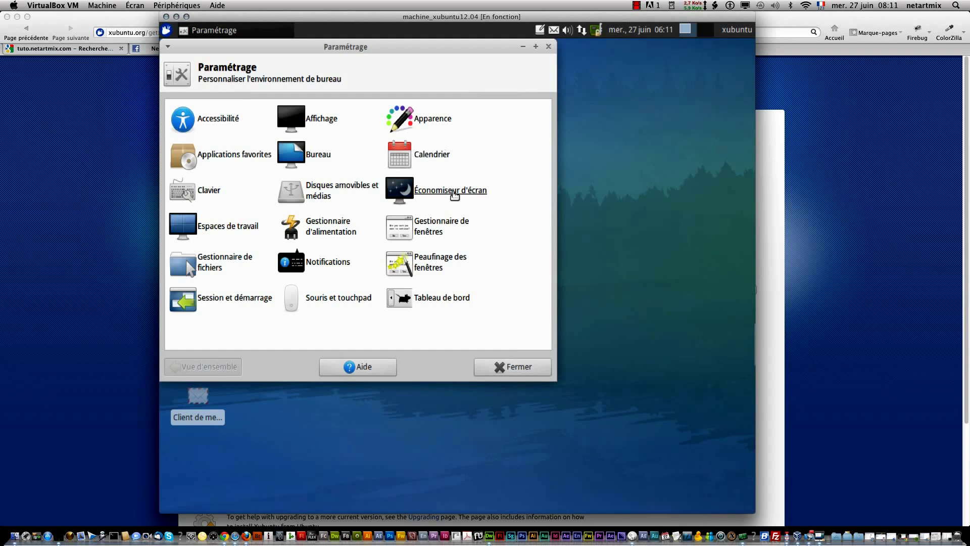
left_click(342, 301)
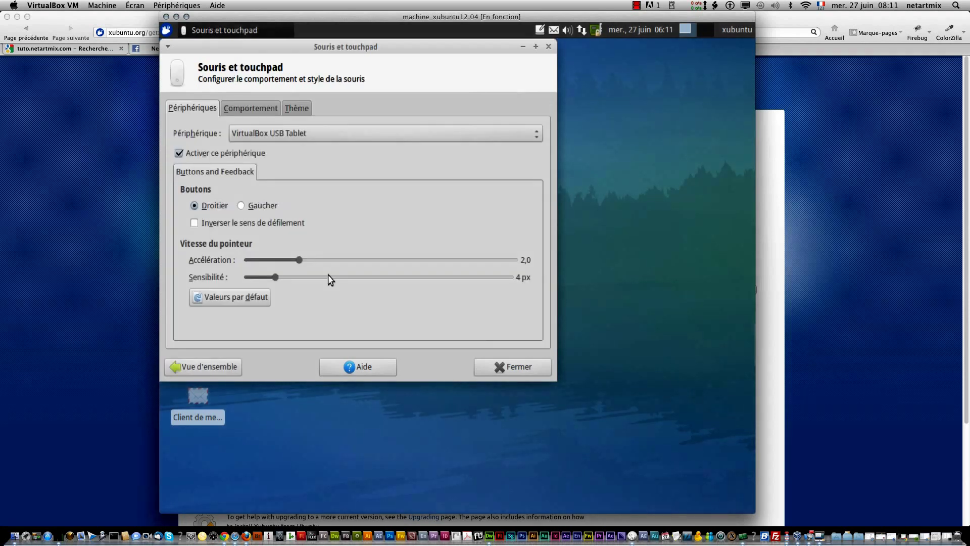
left_click(227, 367)
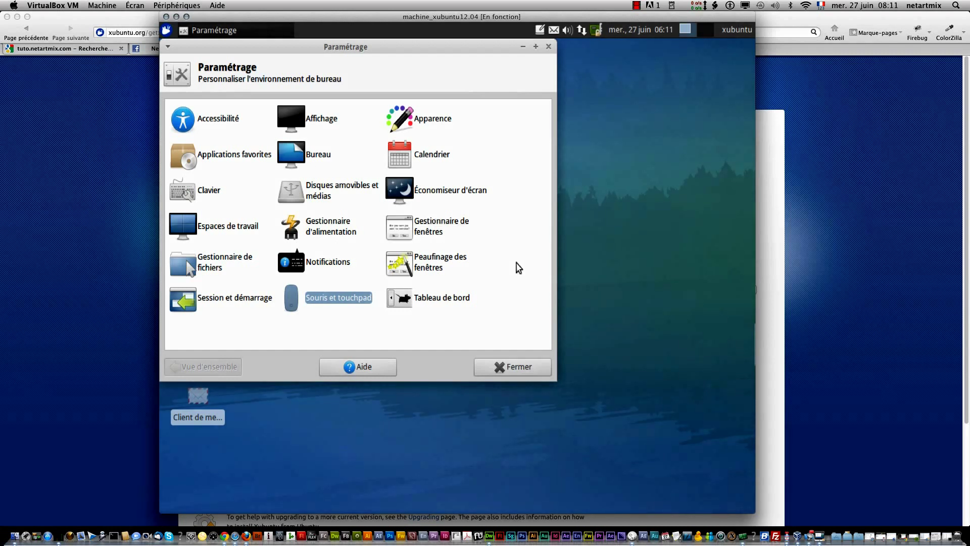
Step: In the Bureau settings, set the wallpaper to xubuntu-karmic.png and the first background colour to orange #EF7A11
left_click(312, 158)
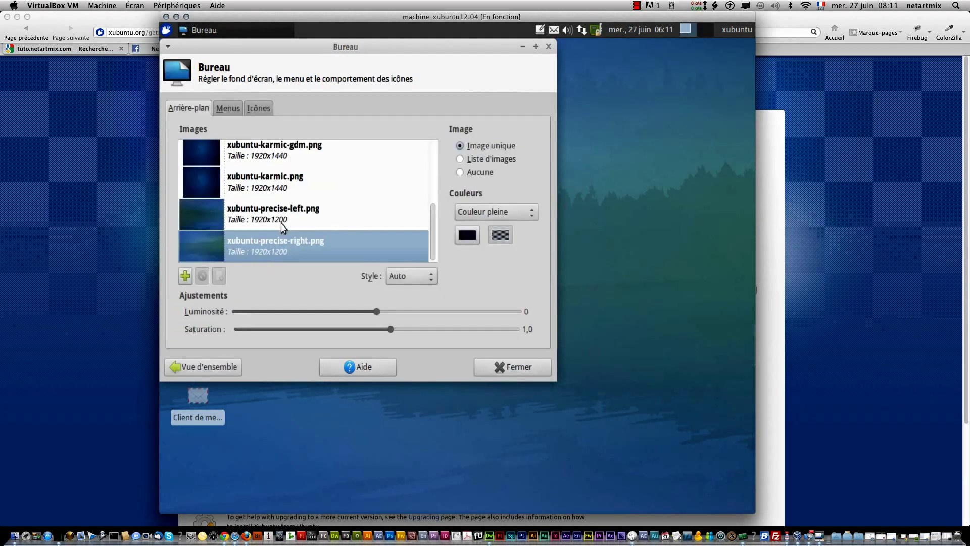
left_click(258, 183)
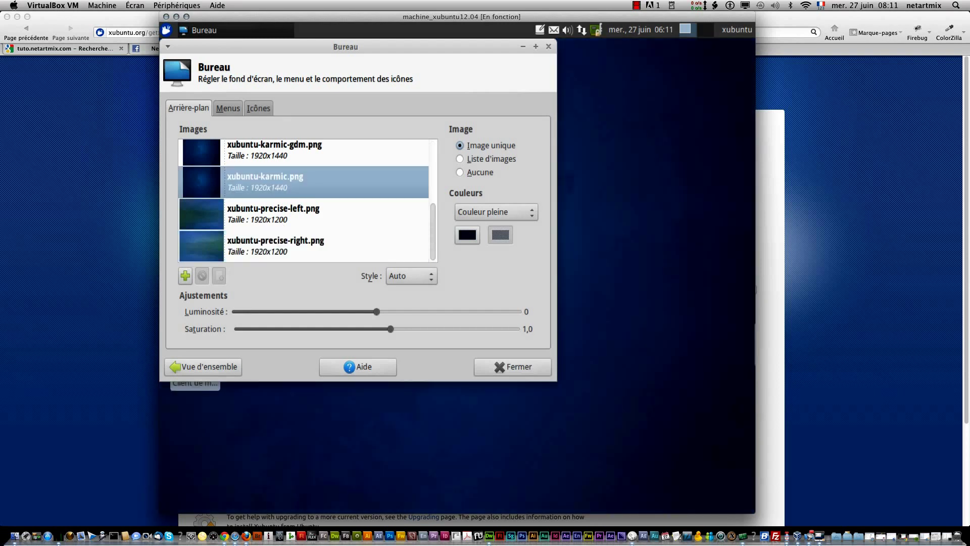
left_click(467, 234)
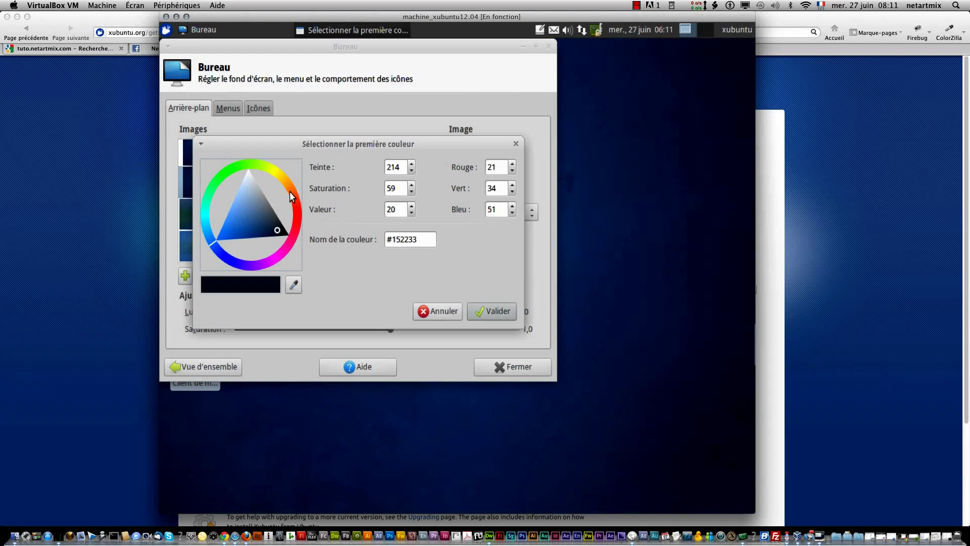
left_click(291, 195)
left_click(286, 195)
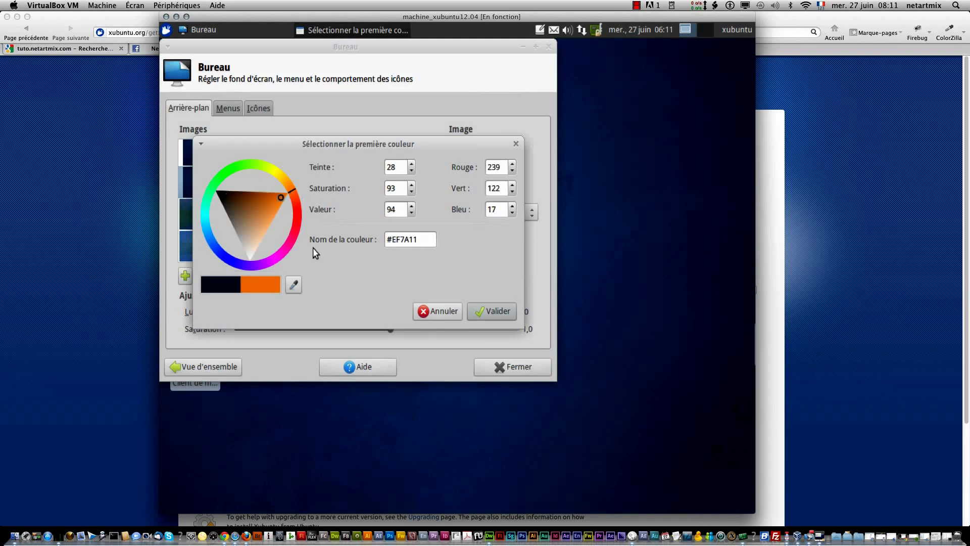
left_click(488, 312)
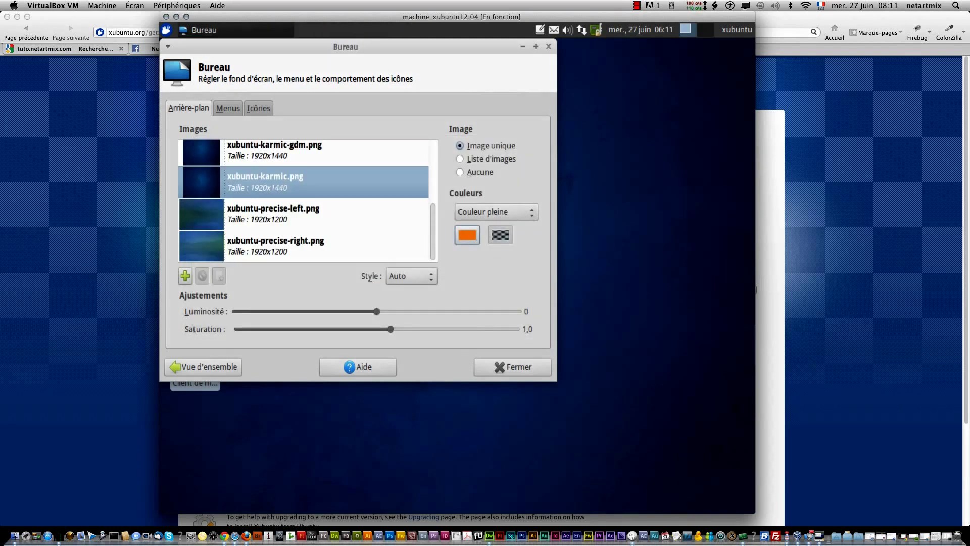
Step: Try the Dégradé horizontal colour style for the desktop background, and set it to Dégradé vertical
left_click(496, 212)
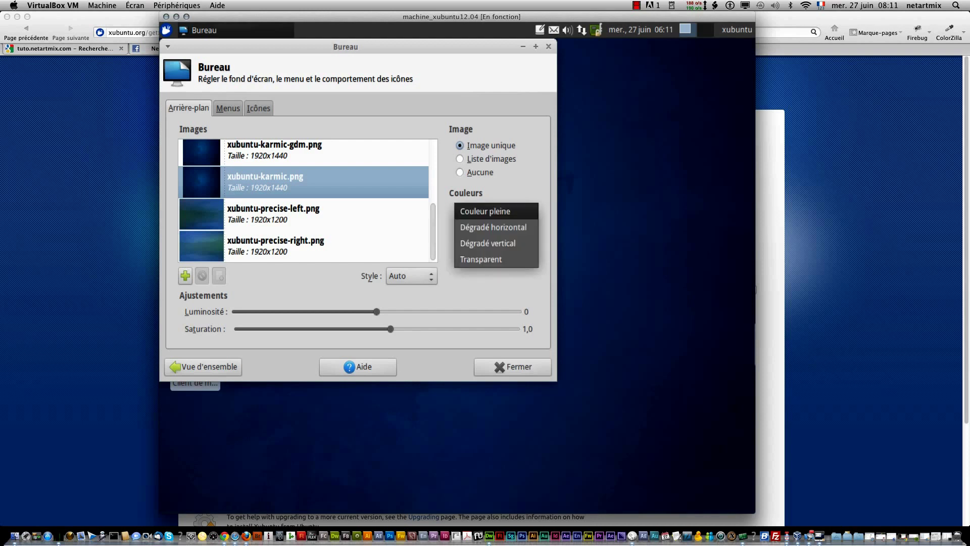
left_click(488, 225)
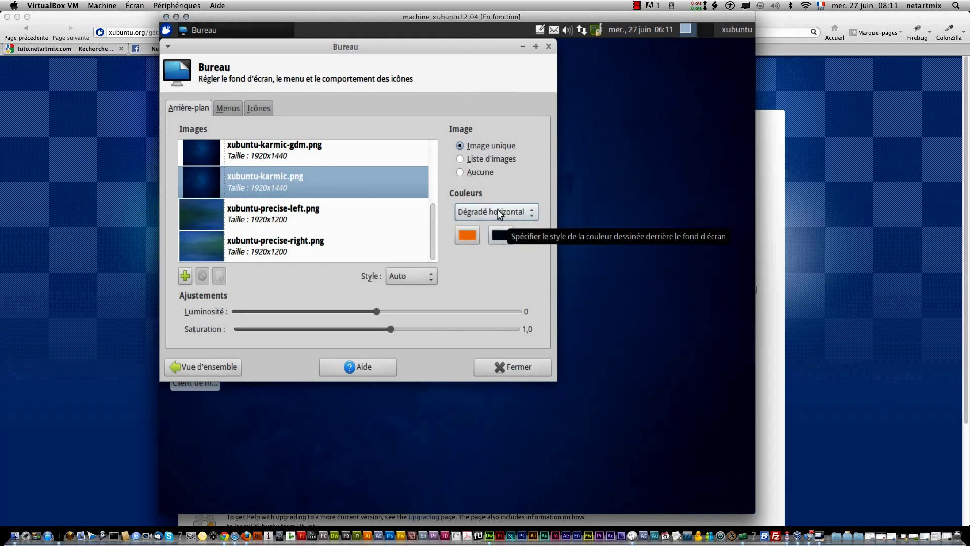
left_click(498, 212)
left_click(499, 224)
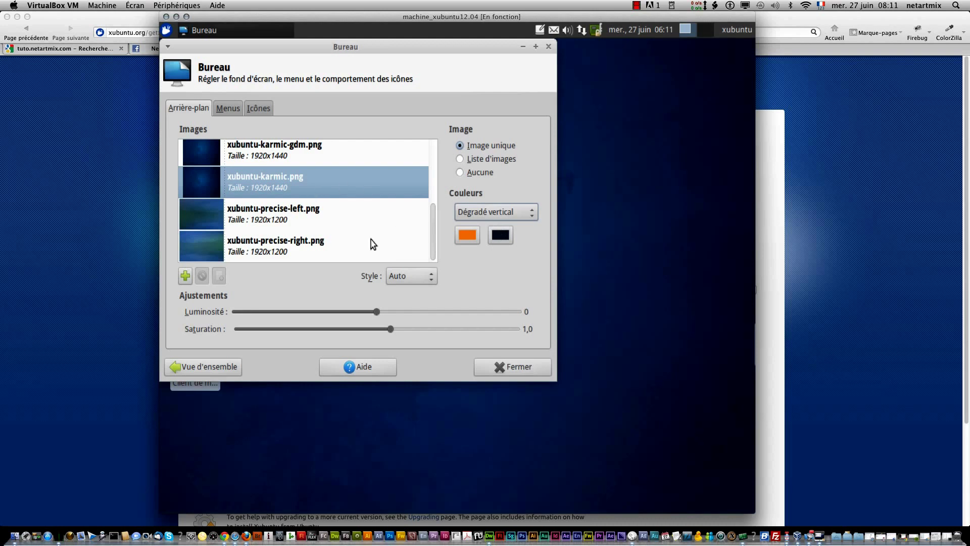
Step: Preview the xubuntu-greybird.png wallpaper, and set the desktop background to xubuntu-bluebird.png
left_click_drag(431, 251, 429, 168)
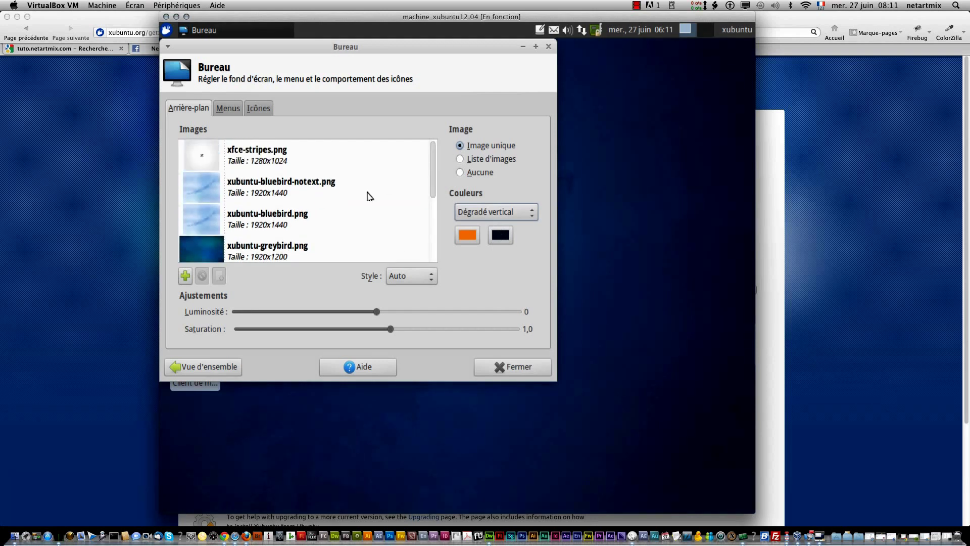
left_click(340, 215)
key("Down")
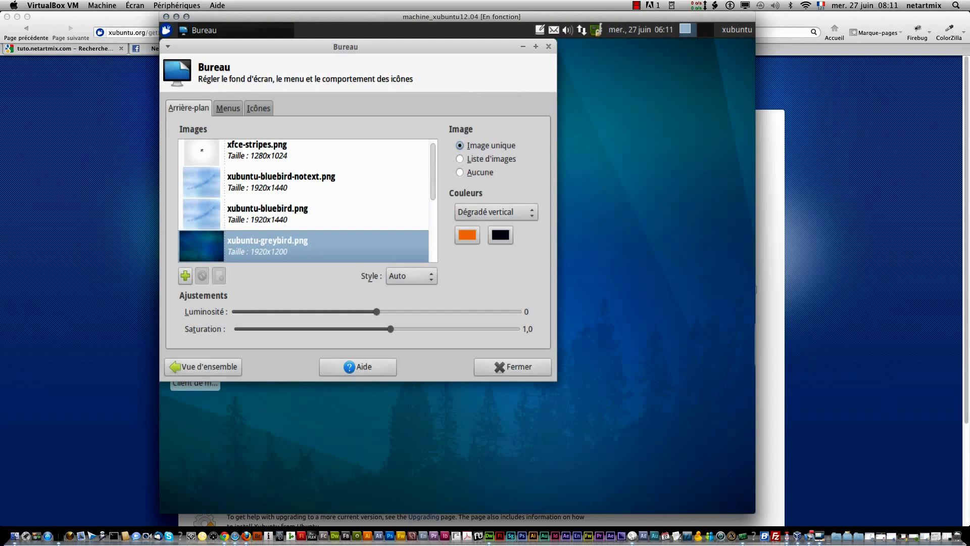
left_click(306, 221)
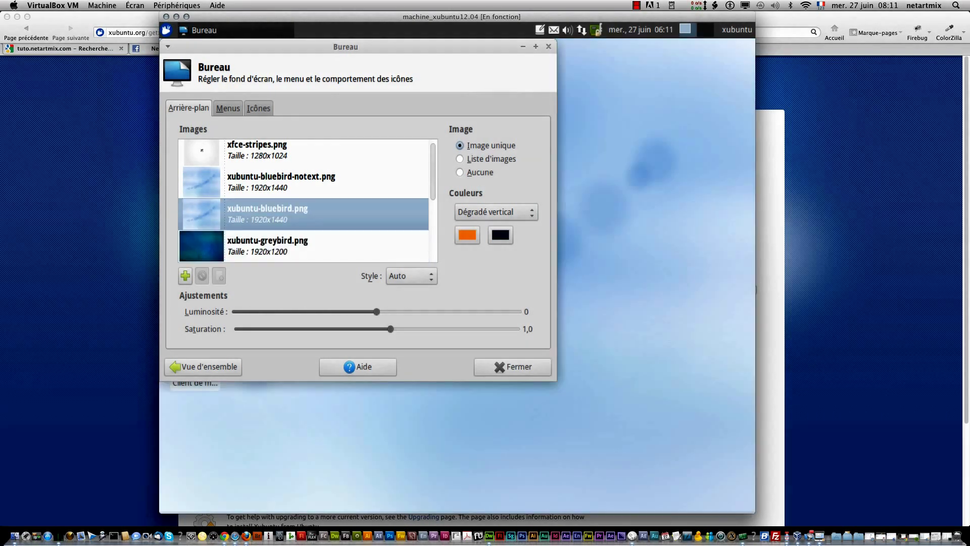
Step: Review the desktop's Menus and Icônes options, and close the Bureau settings window
left_click(214, 104)
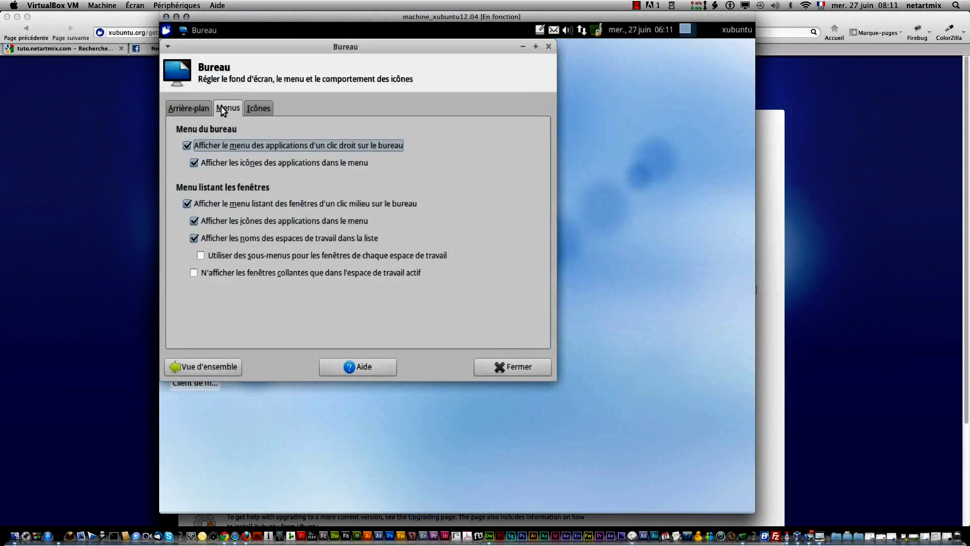
left_click(258, 108)
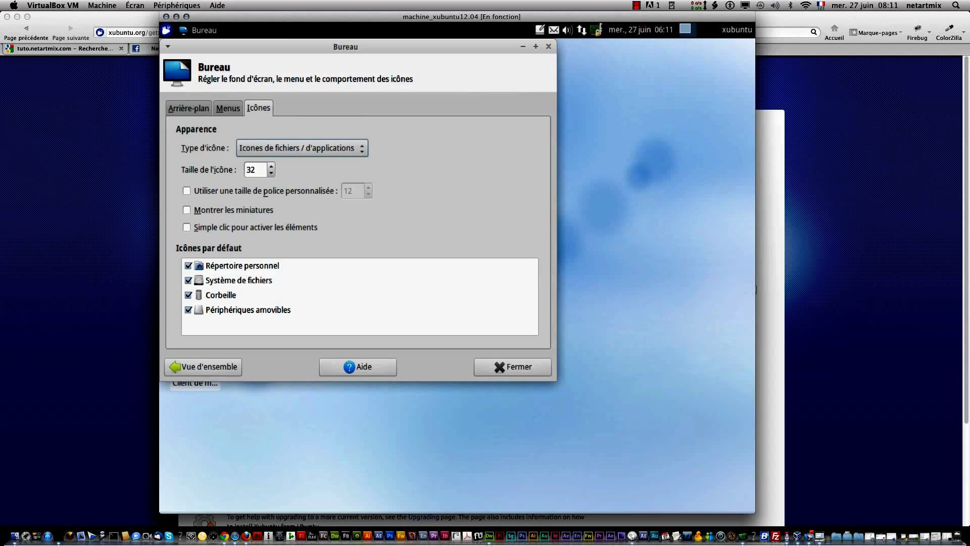
left_click(548, 46)
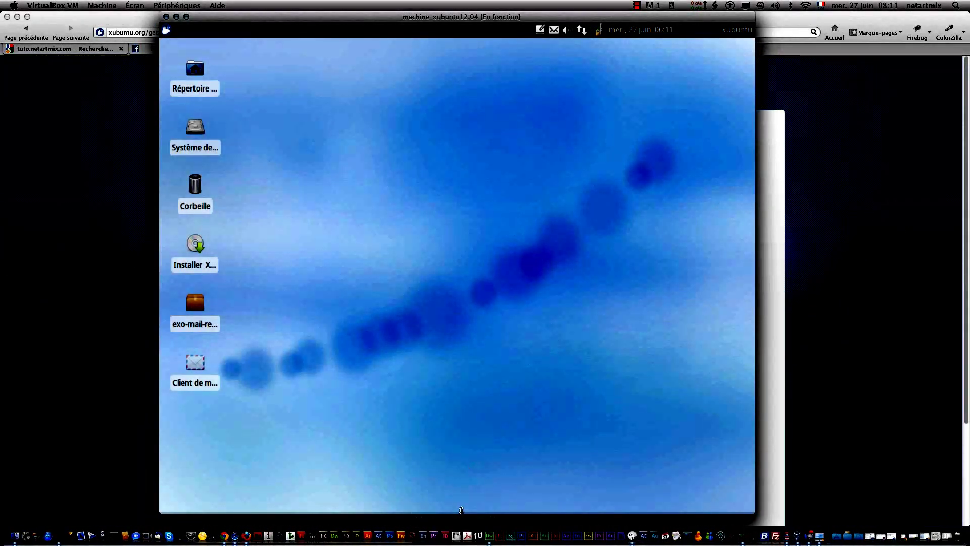
Step: Open Logithèque Ubuntu to view its home page, and close the software centre
mouse_move(463, 514)
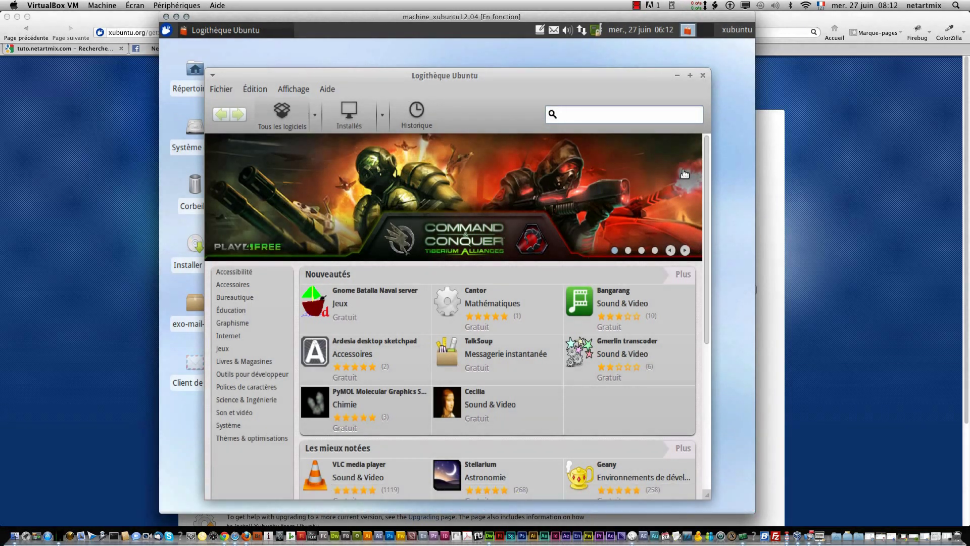
left_click(703, 77)
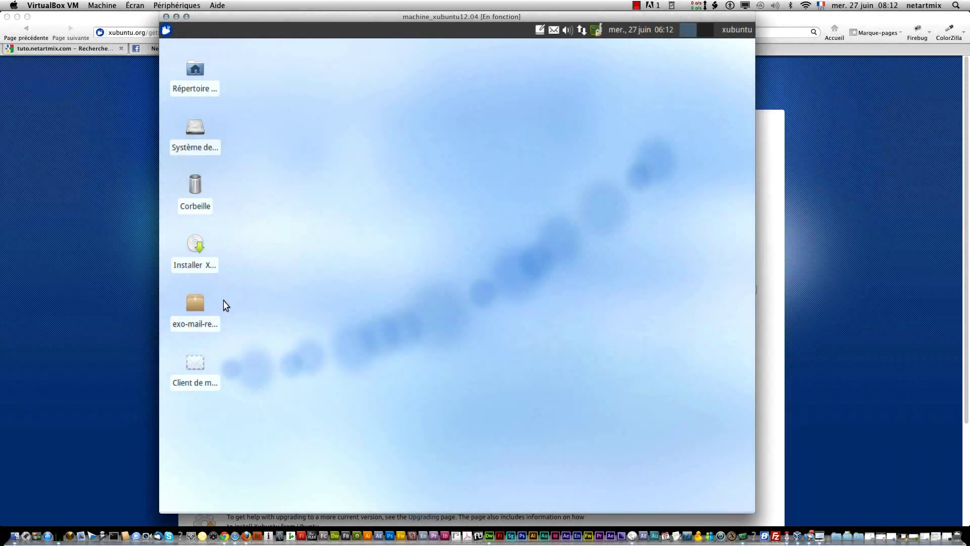